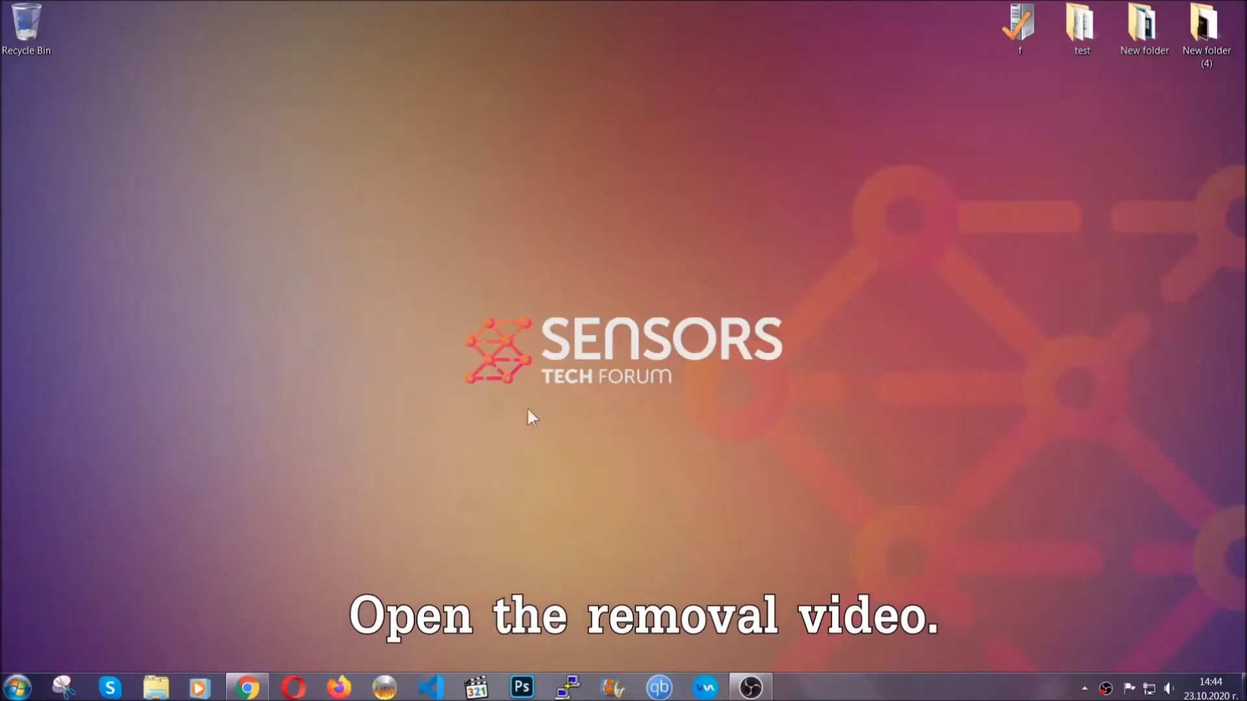
Step: Follow the sensorstechforum.com link in the YouTube video description and launch the downloaded SpyHunter-Installer.exe
click(247, 689)
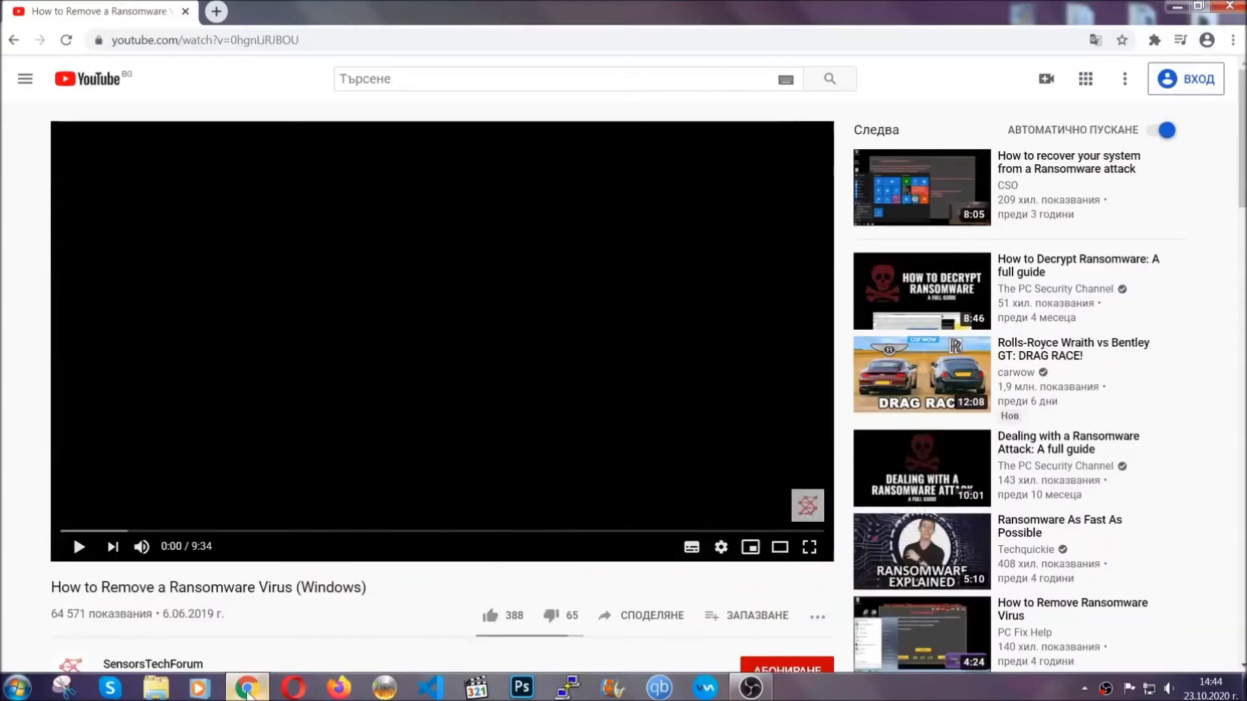
scroll(224, 522, down, 4)
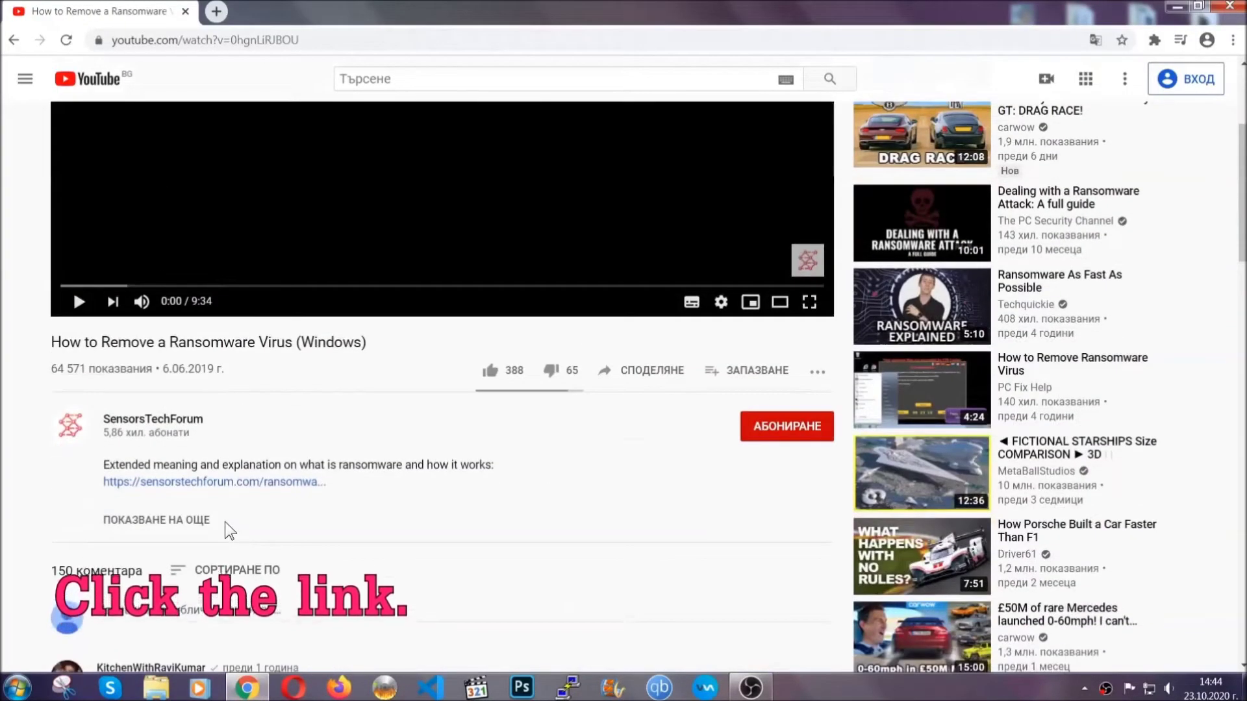
click(248, 483)
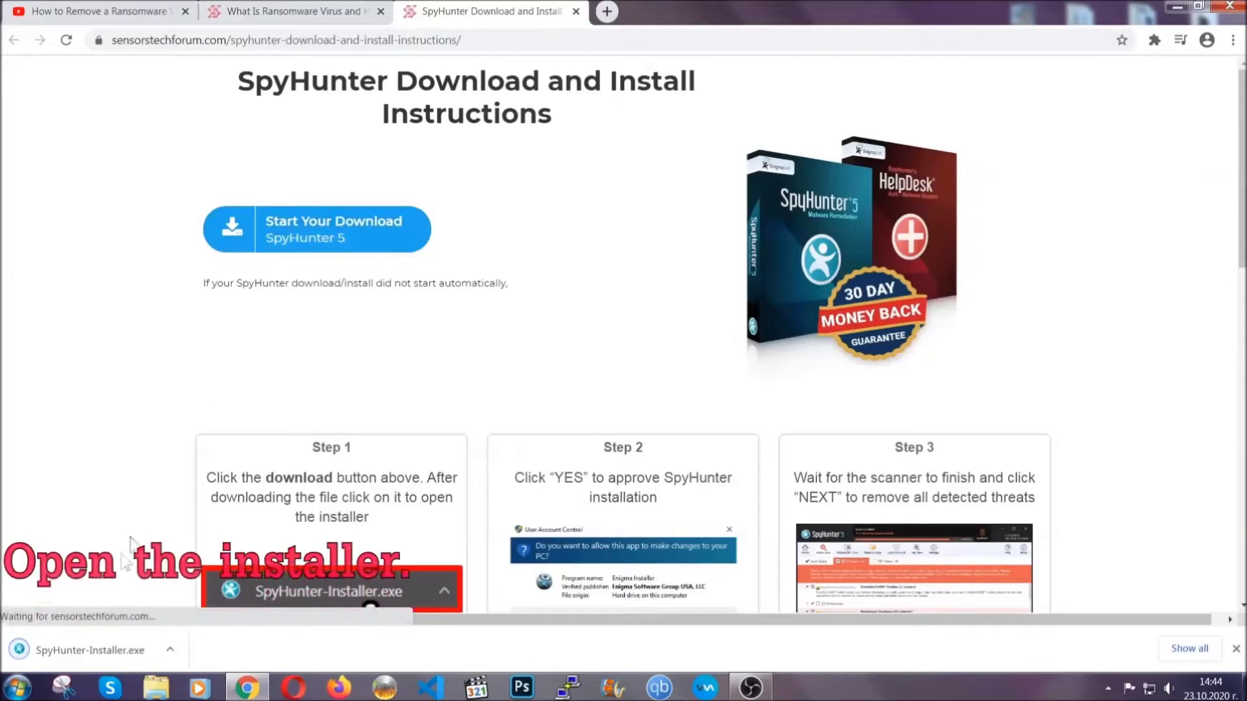
click(88, 648)
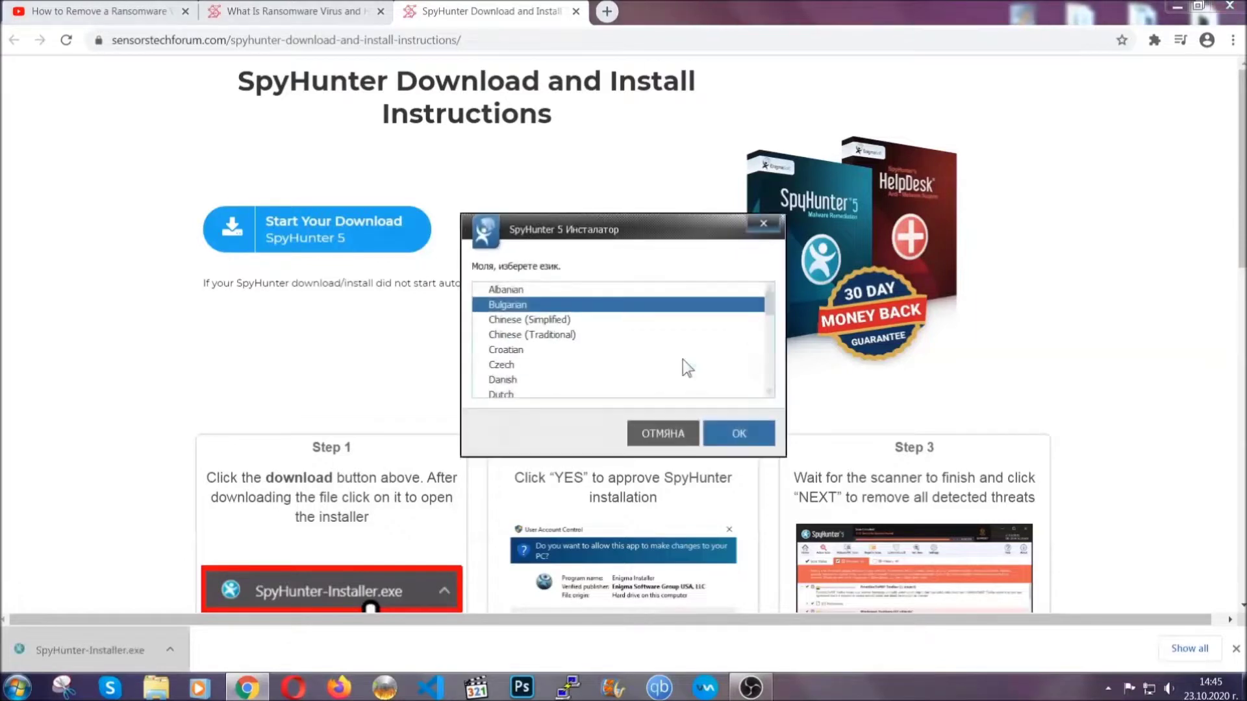
Step: Install SpyHunter 5 in English, accepting the licence agreement and finishing setup
scroll(649, 361, down, 2)
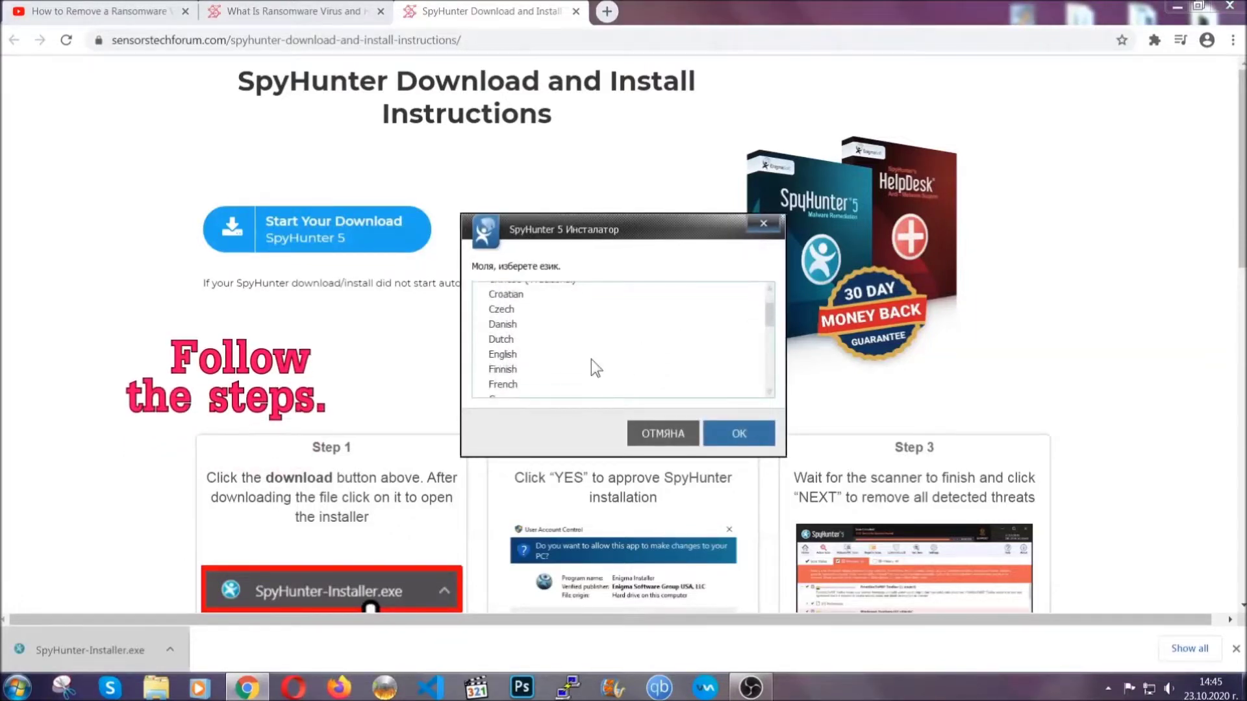
click(587, 356)
click(733, 432)
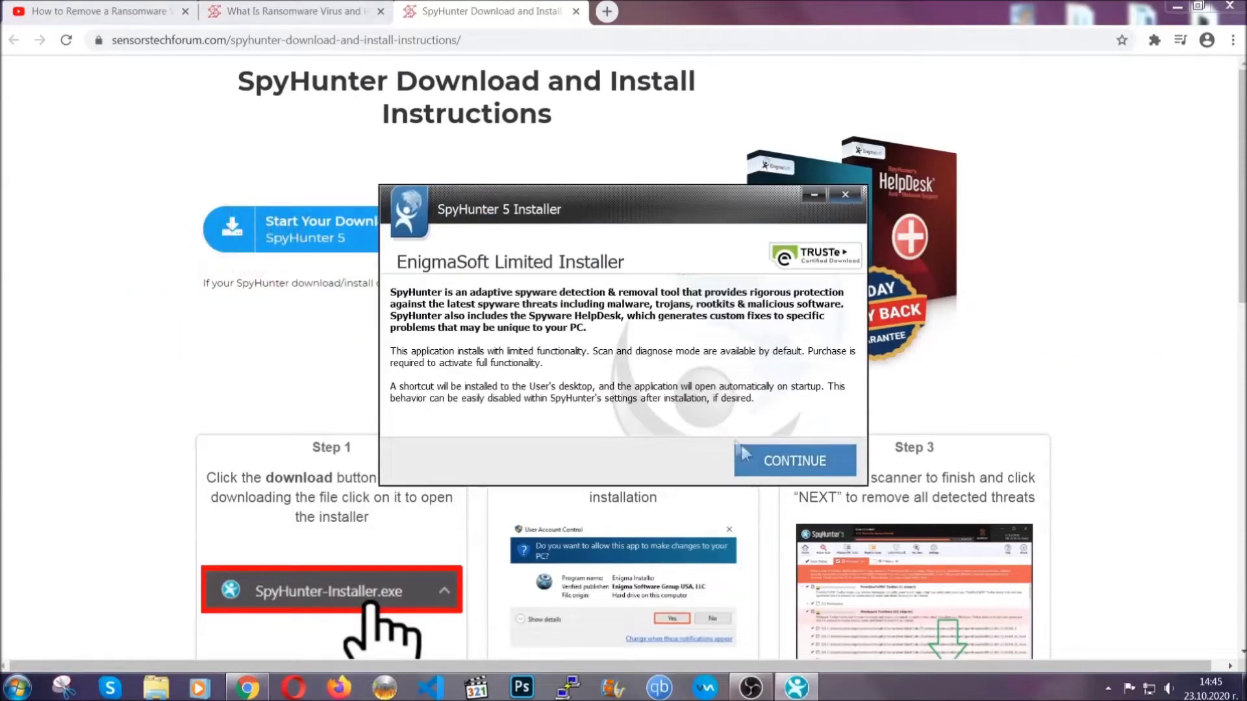
click(746, 455)
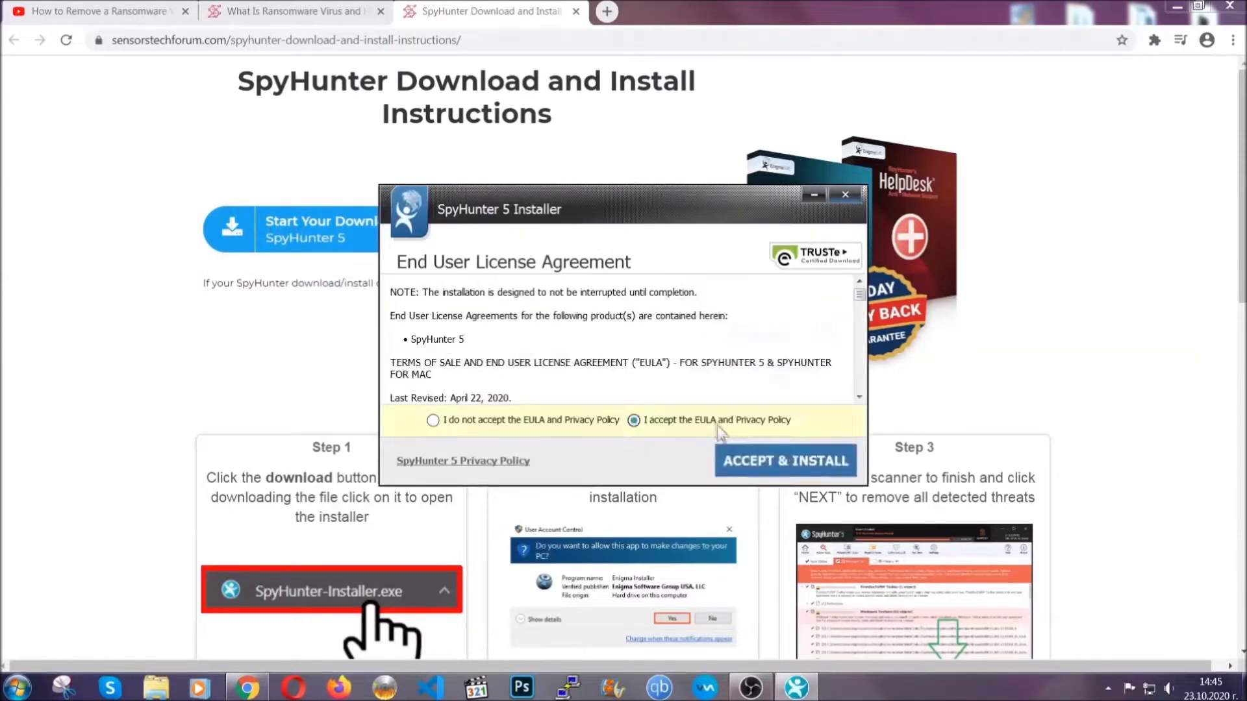
click(745, 460)
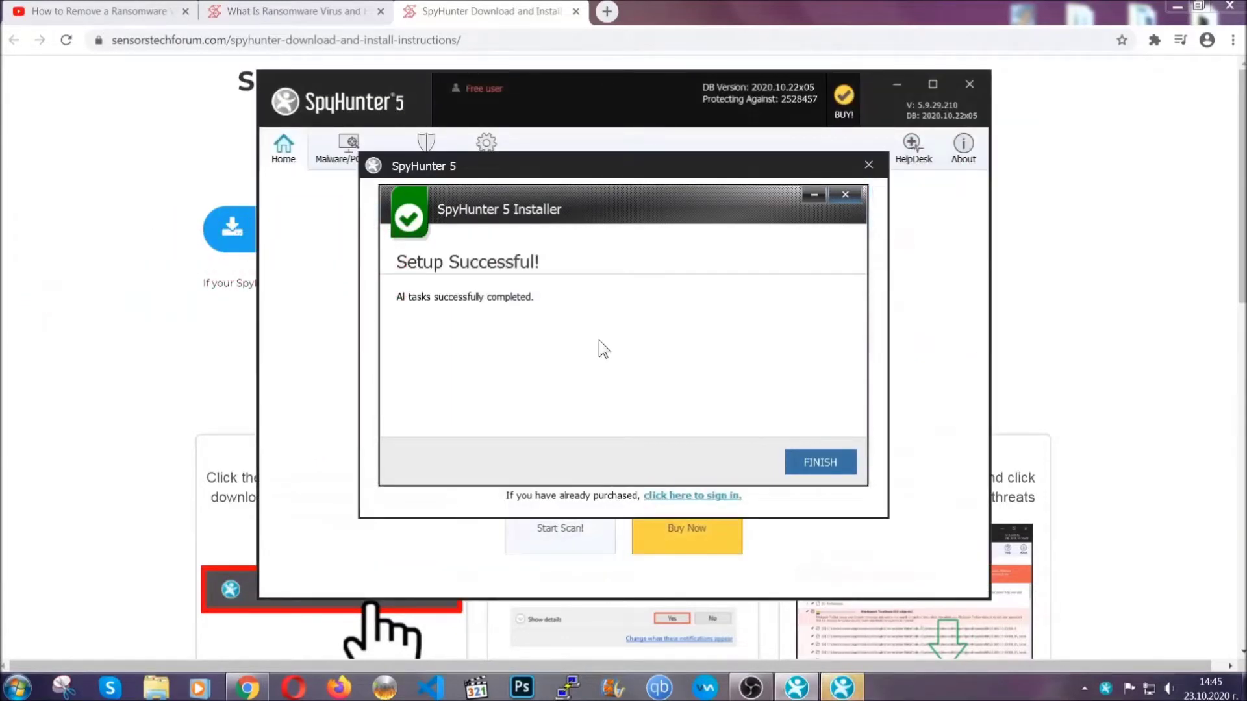
click(805, 464)
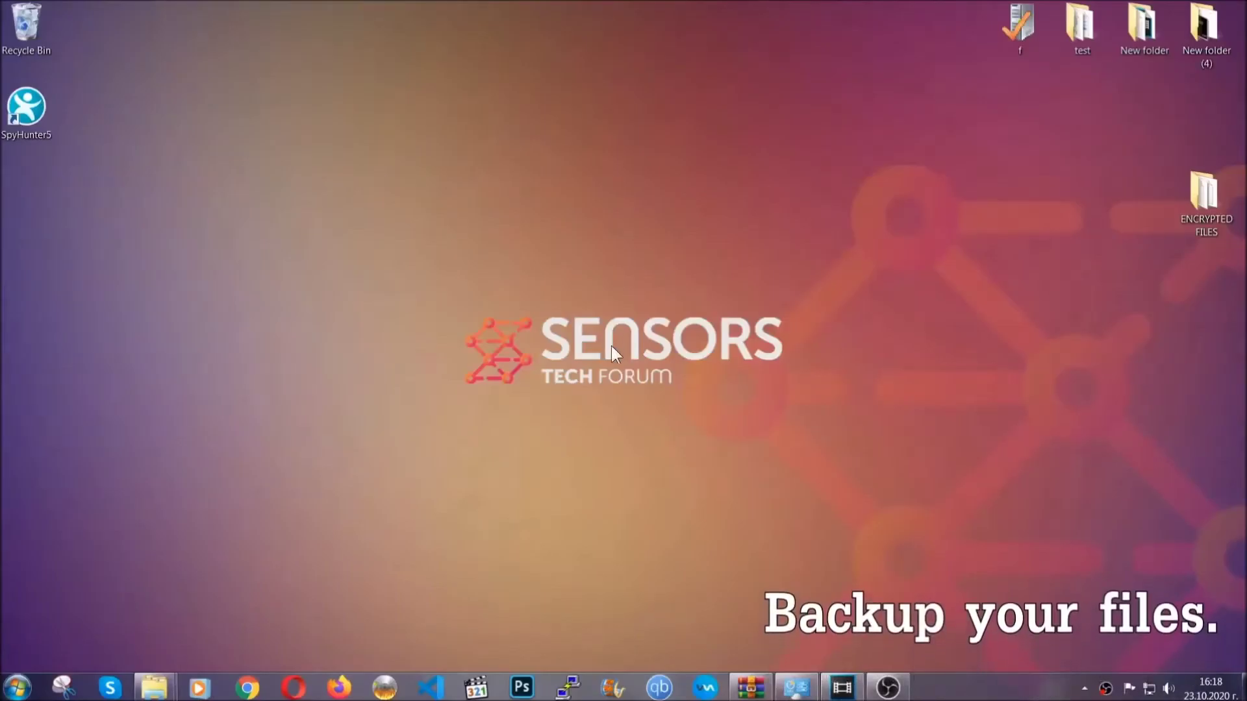
Step: Copy all six .efji files from the ENCRYPTED FILES folder
double_click(1198, 200)
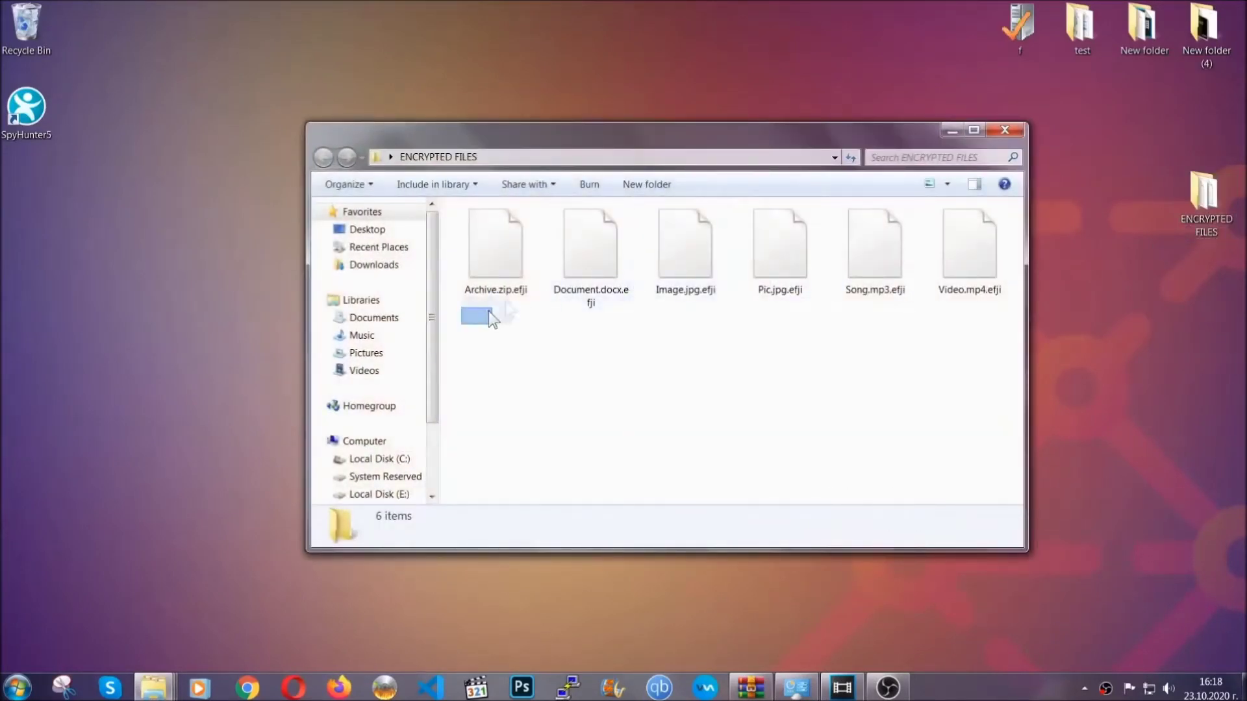
drag(490, 310, 976, 231)
right_click(976, 231)
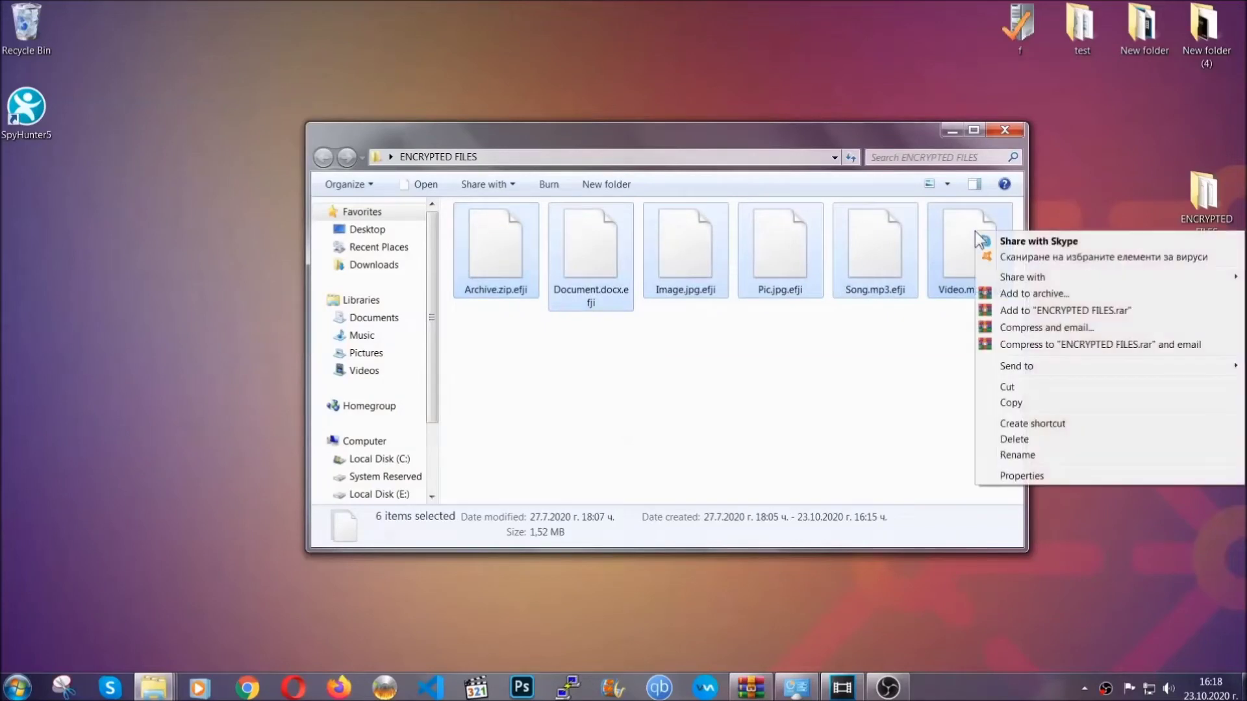
click(1011, 403)
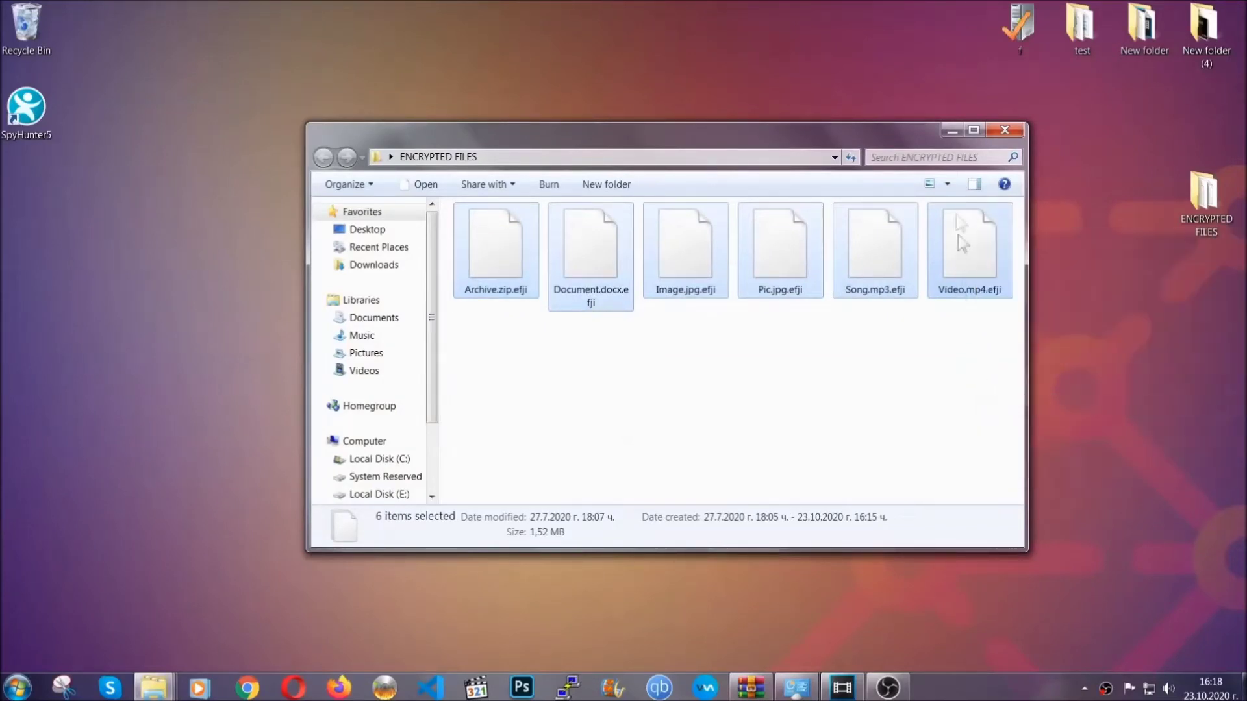
click(952, 132)
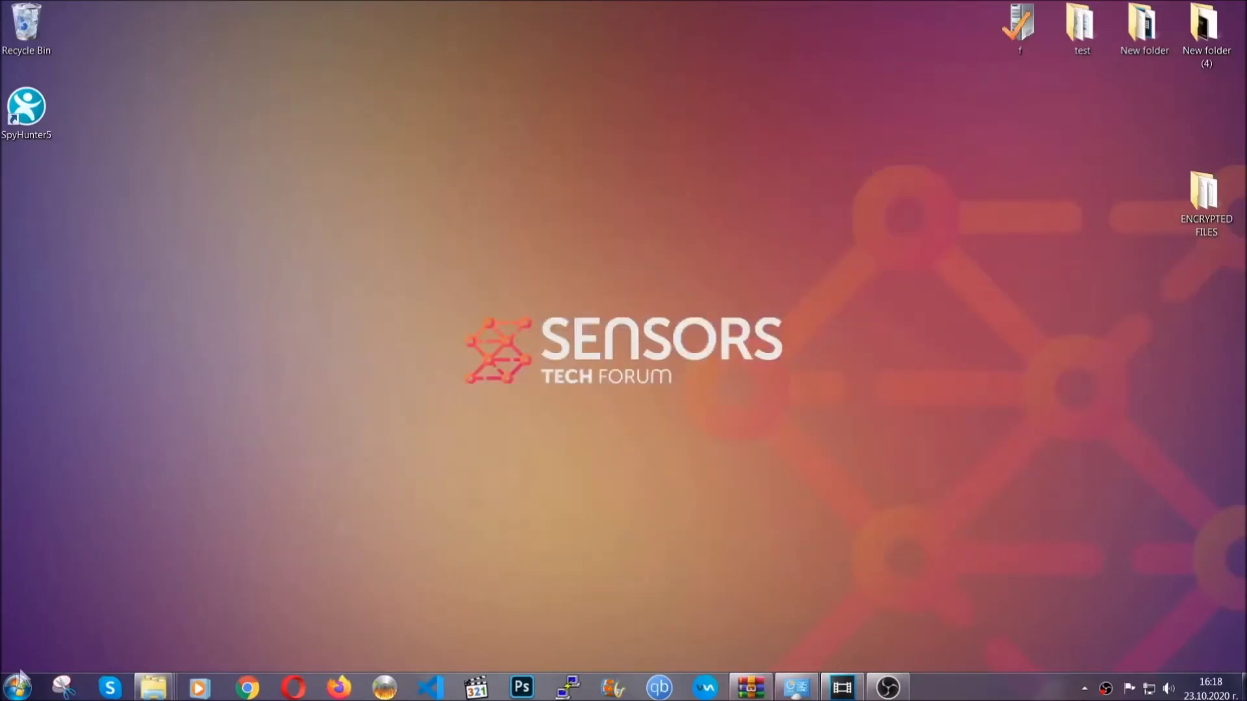
Step: Paste the six .efji files onto FLASH DRIVE (H:) and close the window
click(17, 687)
click(238, 488)
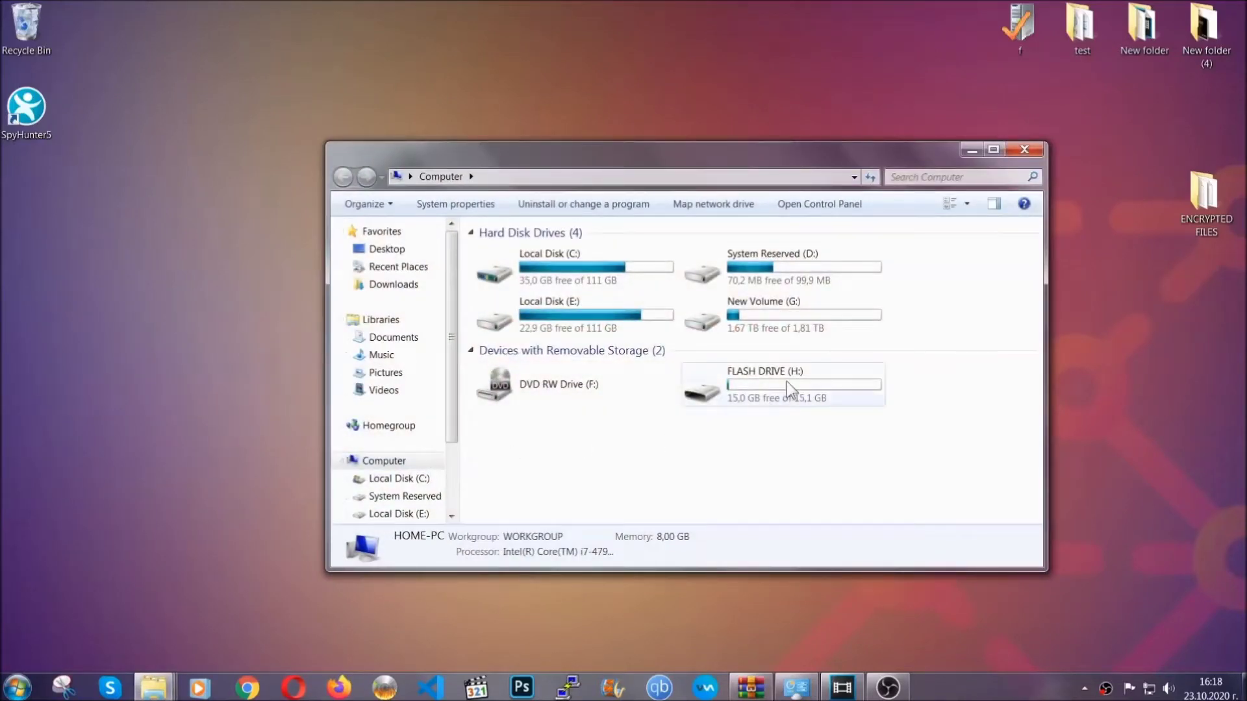
double_click(786, 380)
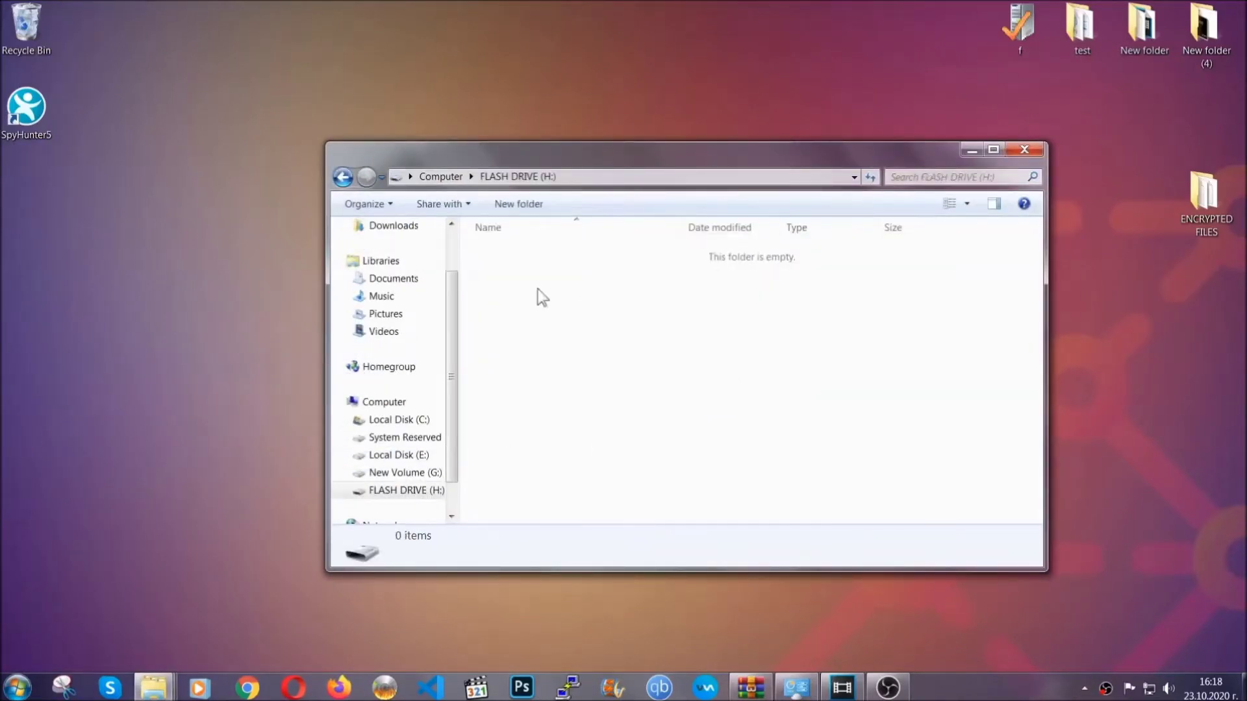
right_click(538, 290)
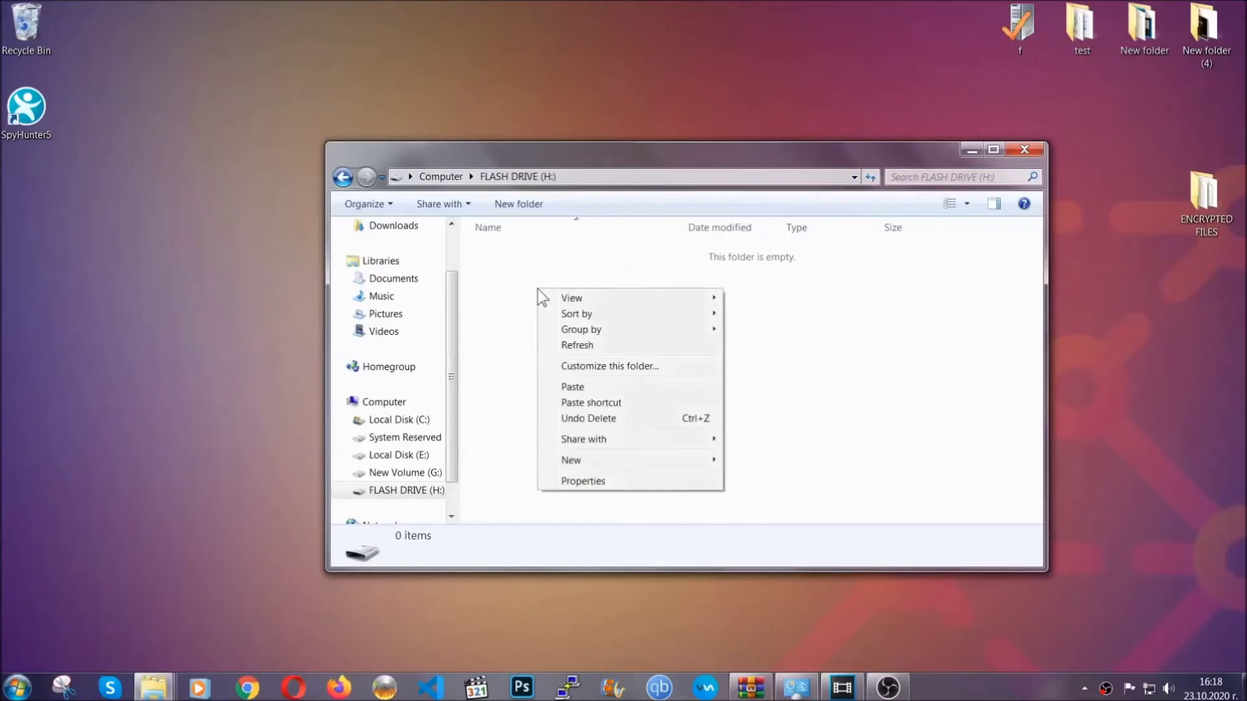
click(568, 388)
click(568, 388)
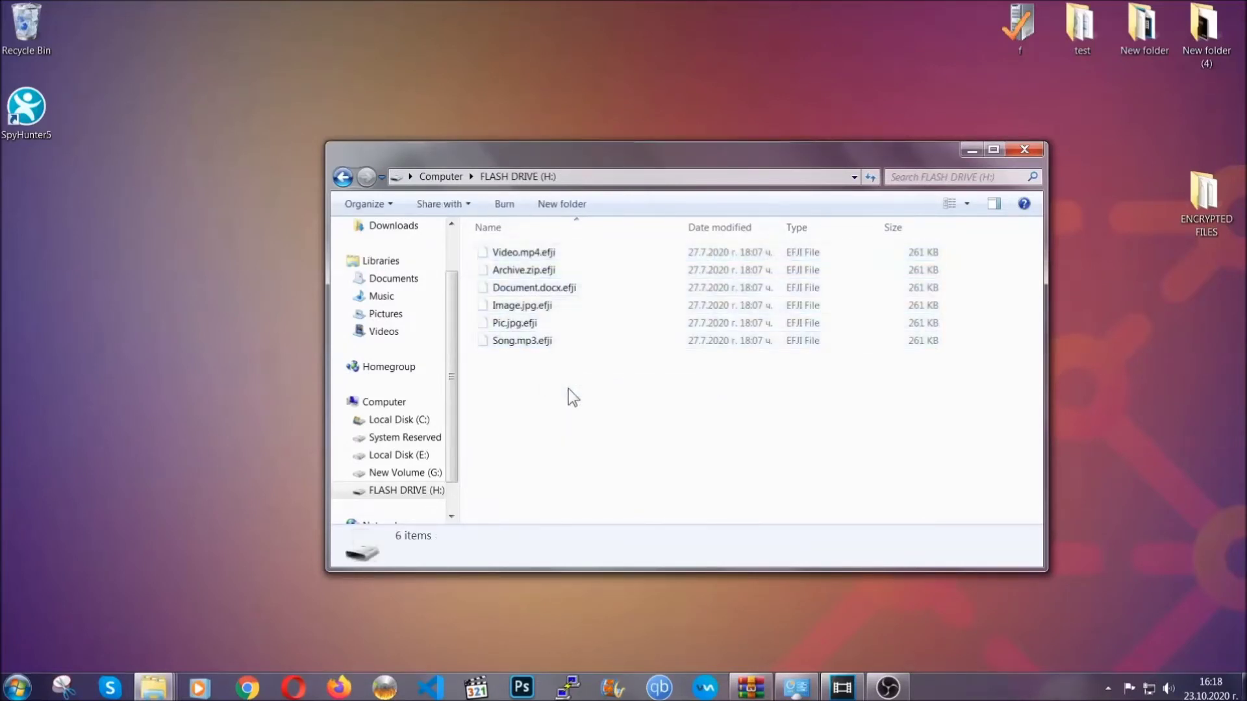
click(1025, 150)
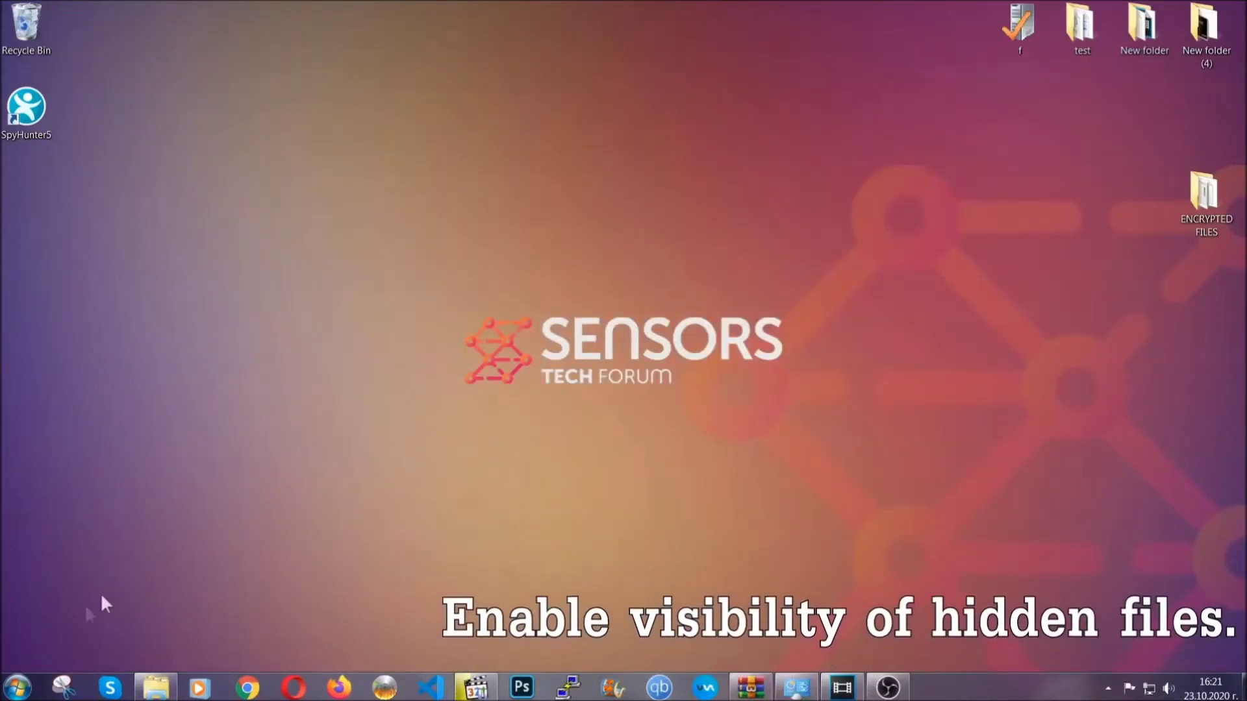
Step: Find 'Show hidden files and folders' via Start search and apply 'Show hidden files, folders, and drives'
click(17, 687)
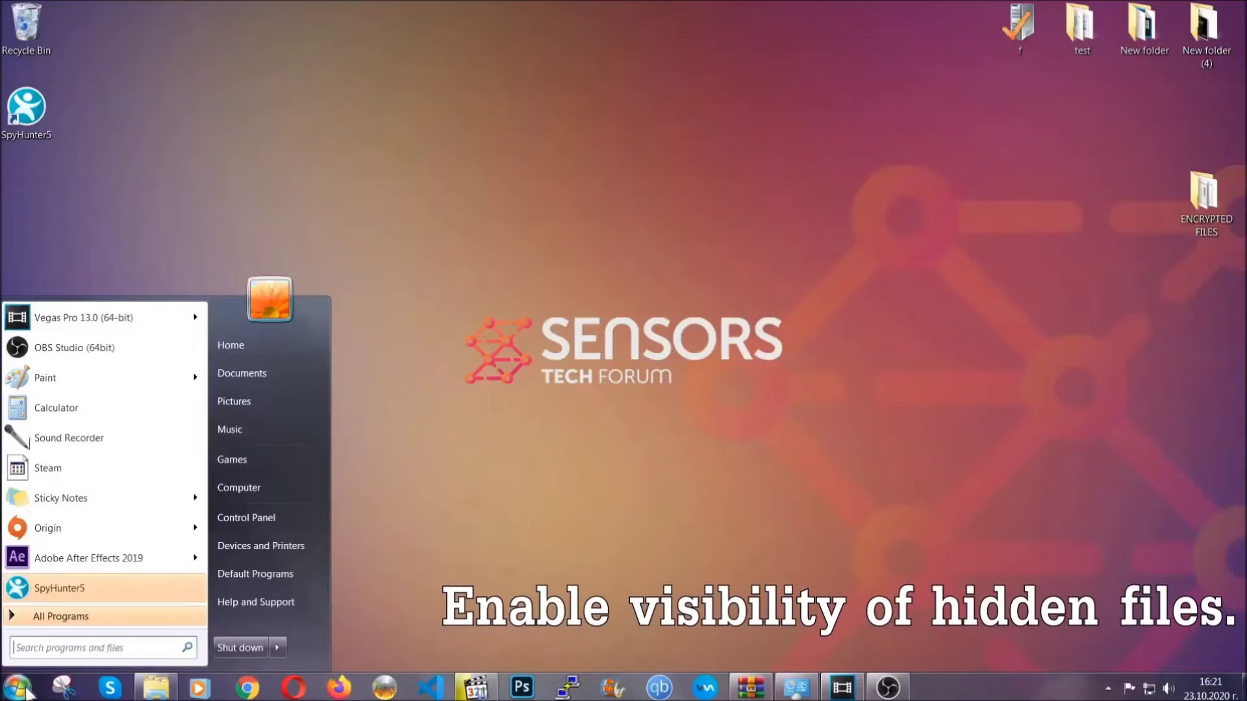
click(52, 643)
text(showh)
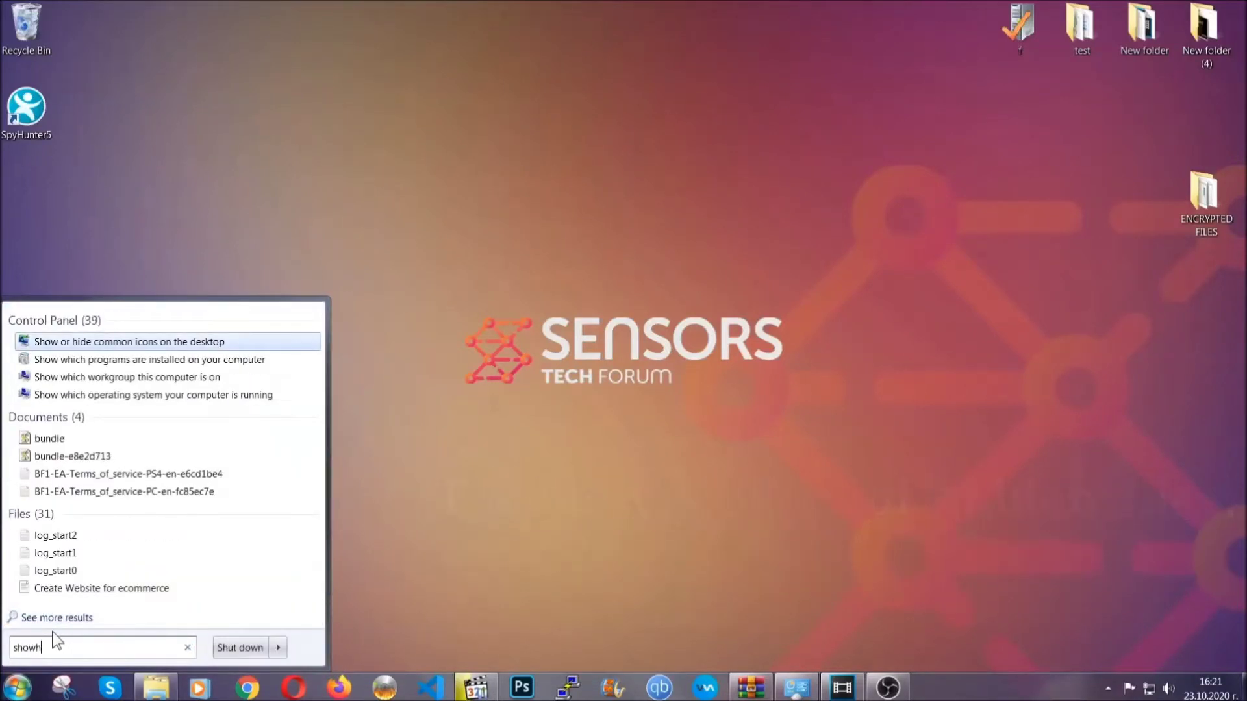
key(BackSpace)
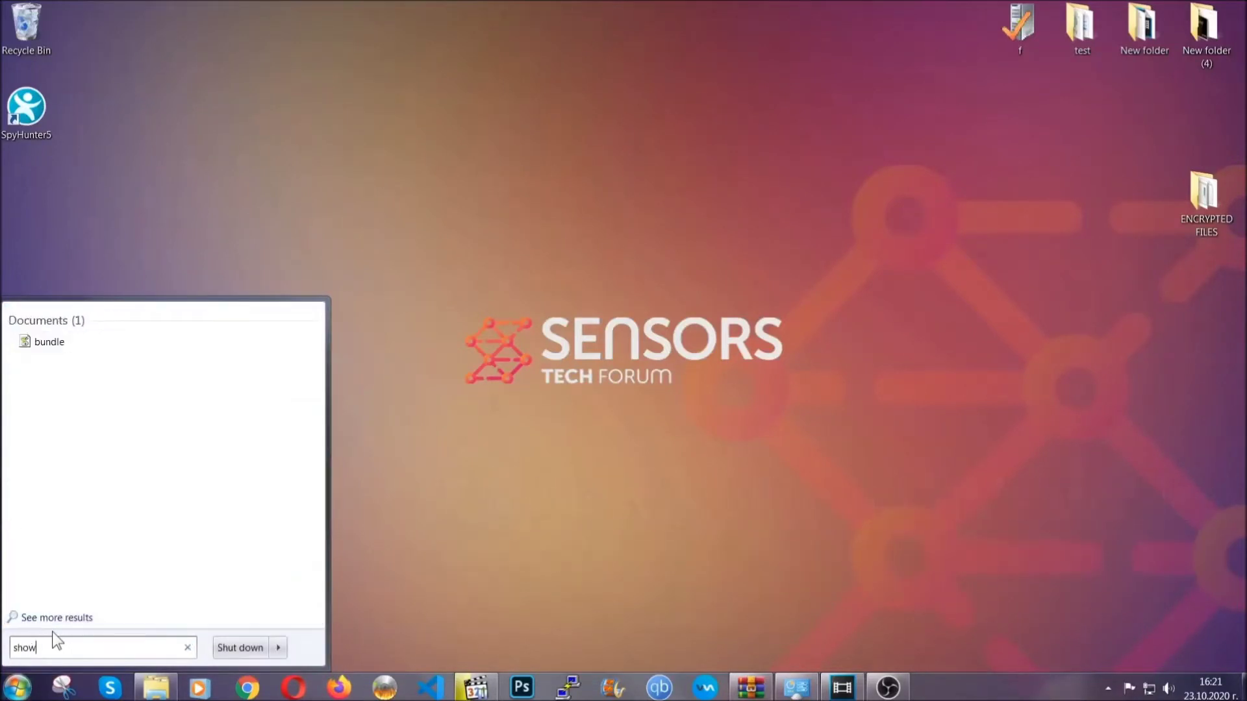
text(hidden files and folders)
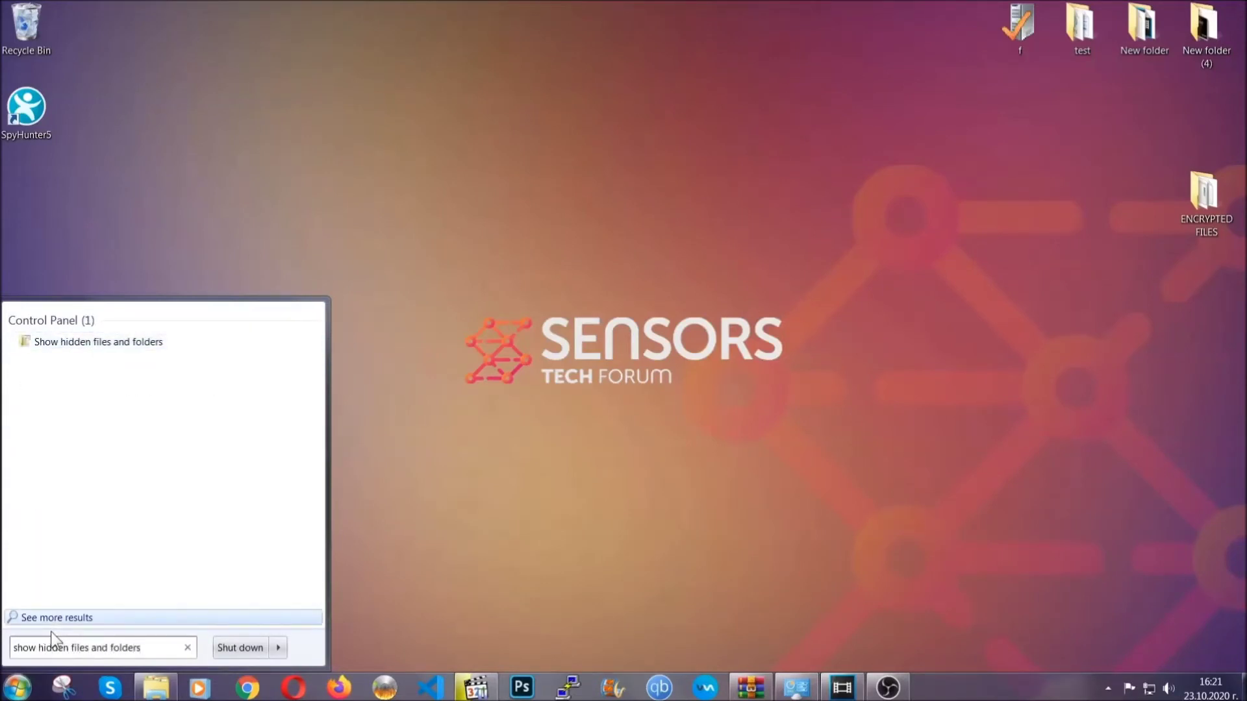
click(147, 343)
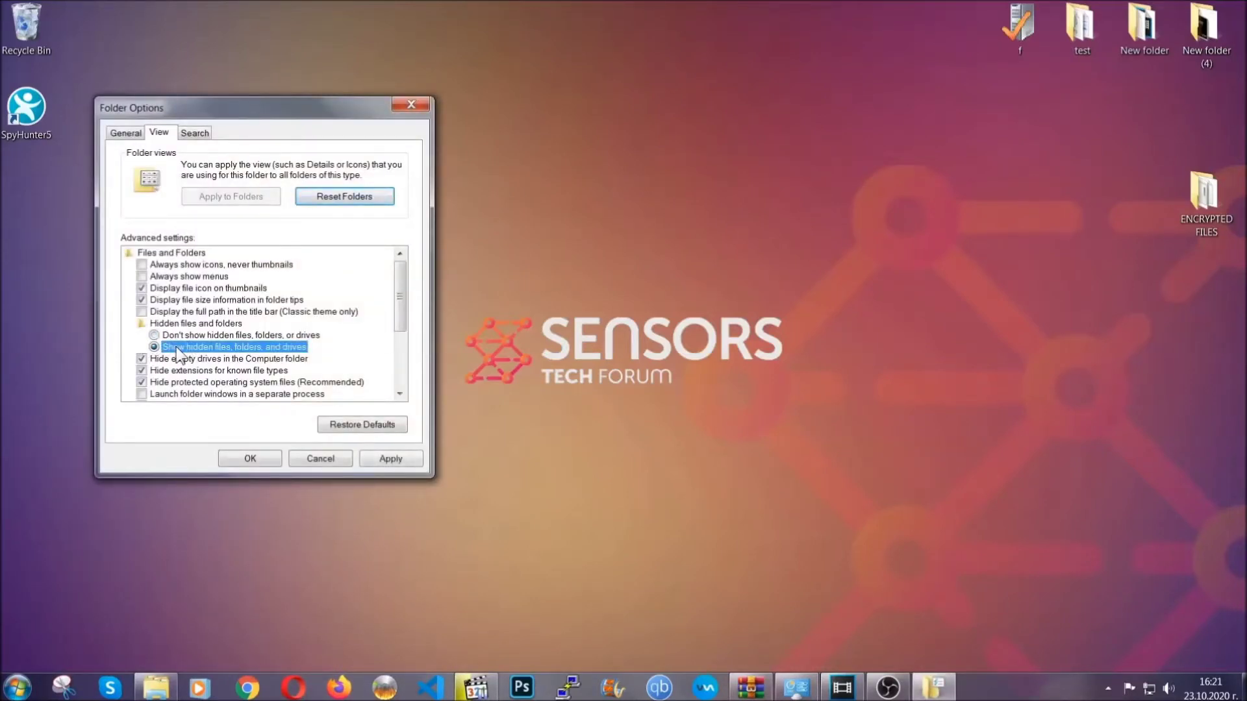
click(386, 462)
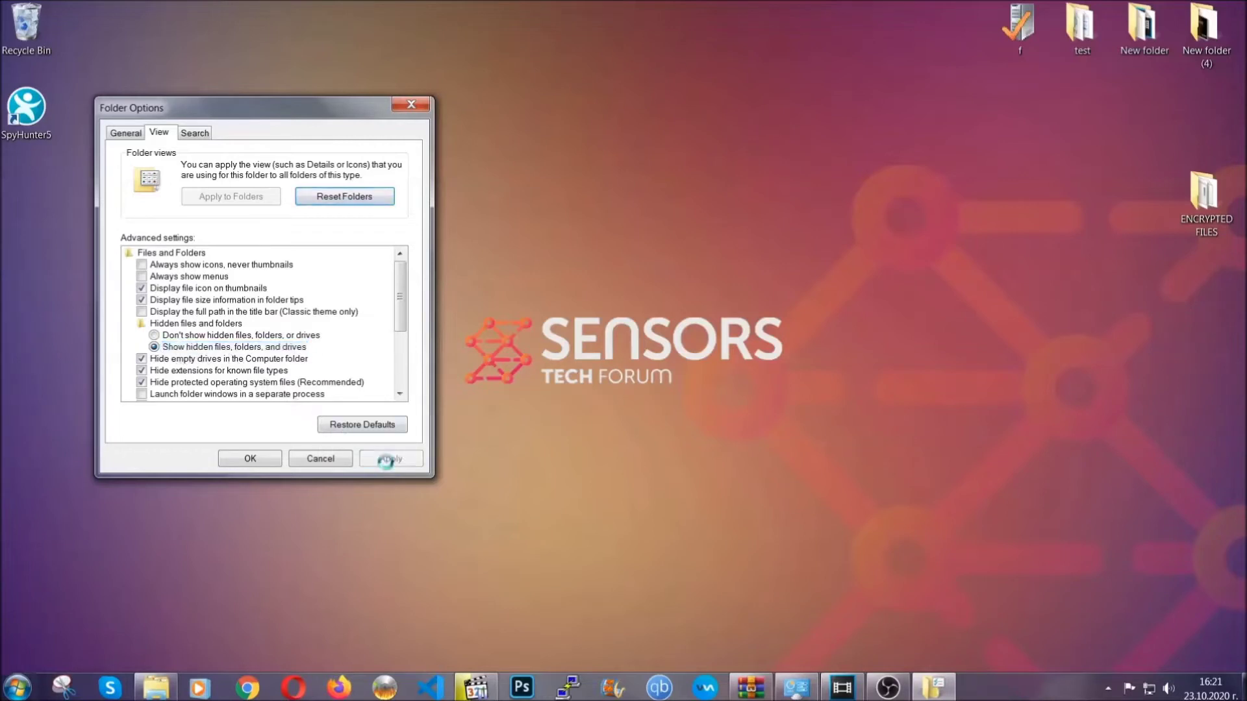
click(247, 458)
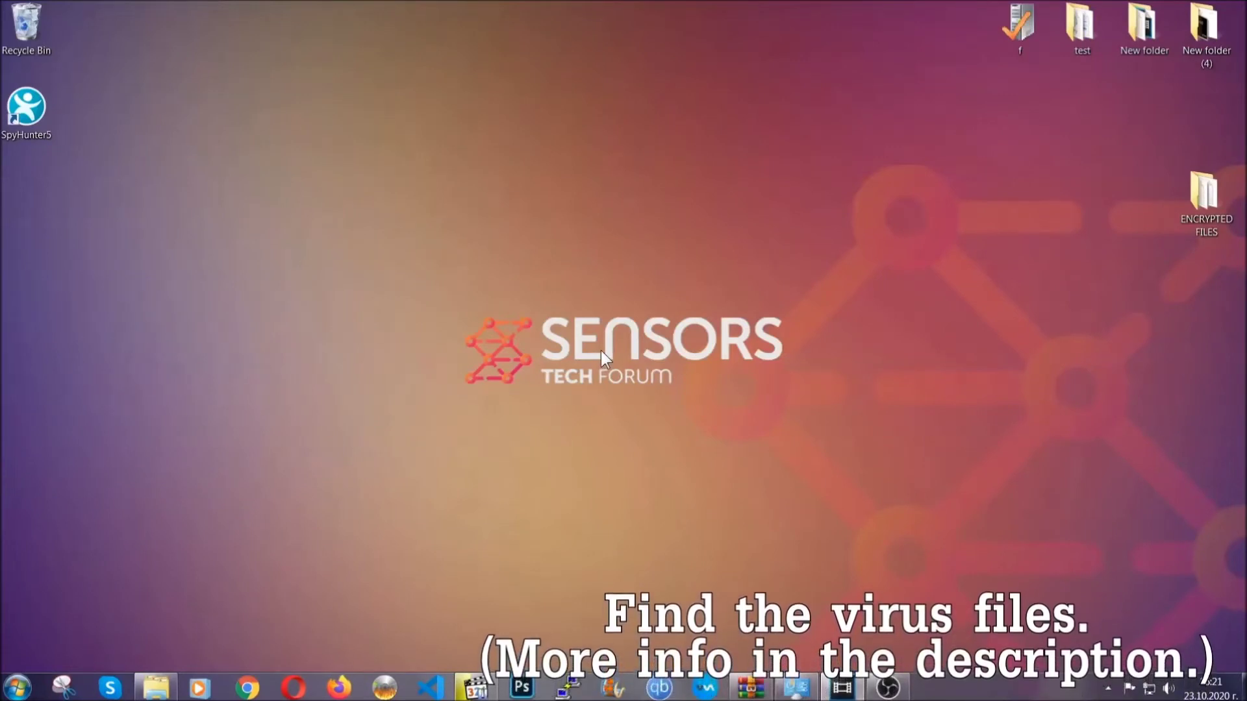
Step: Search the whole computer in Explorer for 'fileextension:exe Example Vir'
click(17, 687)
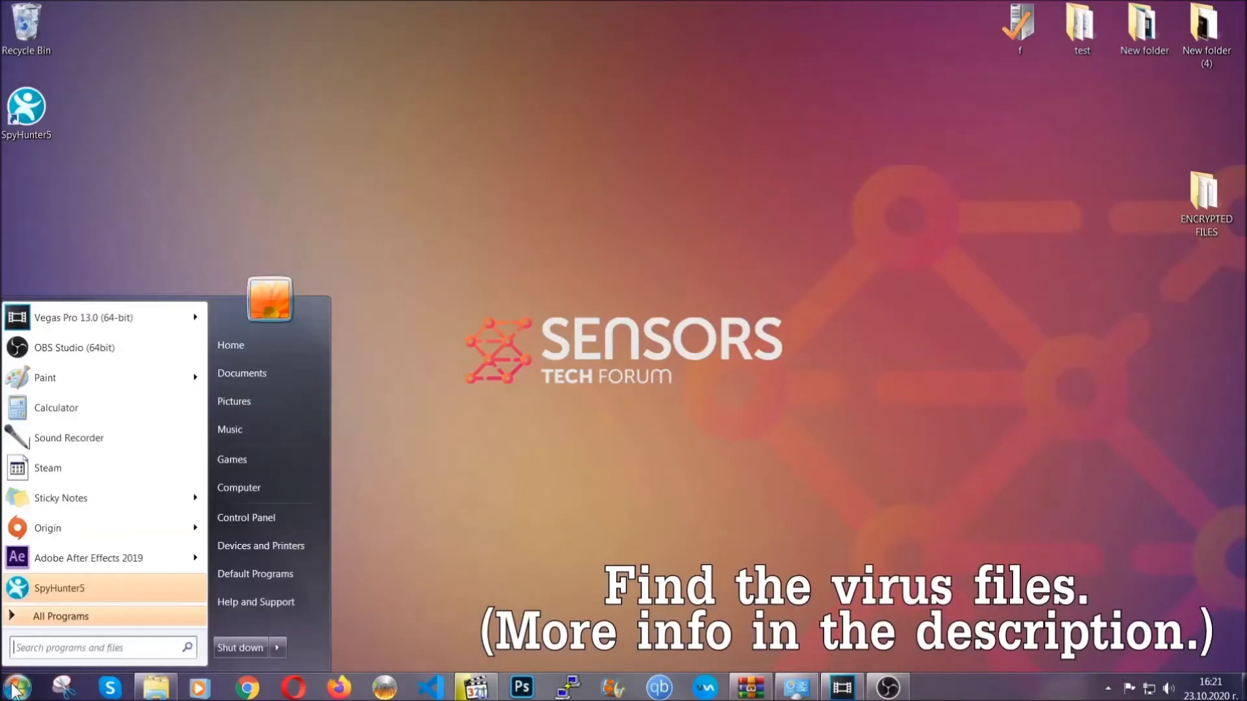
click(256, 487)
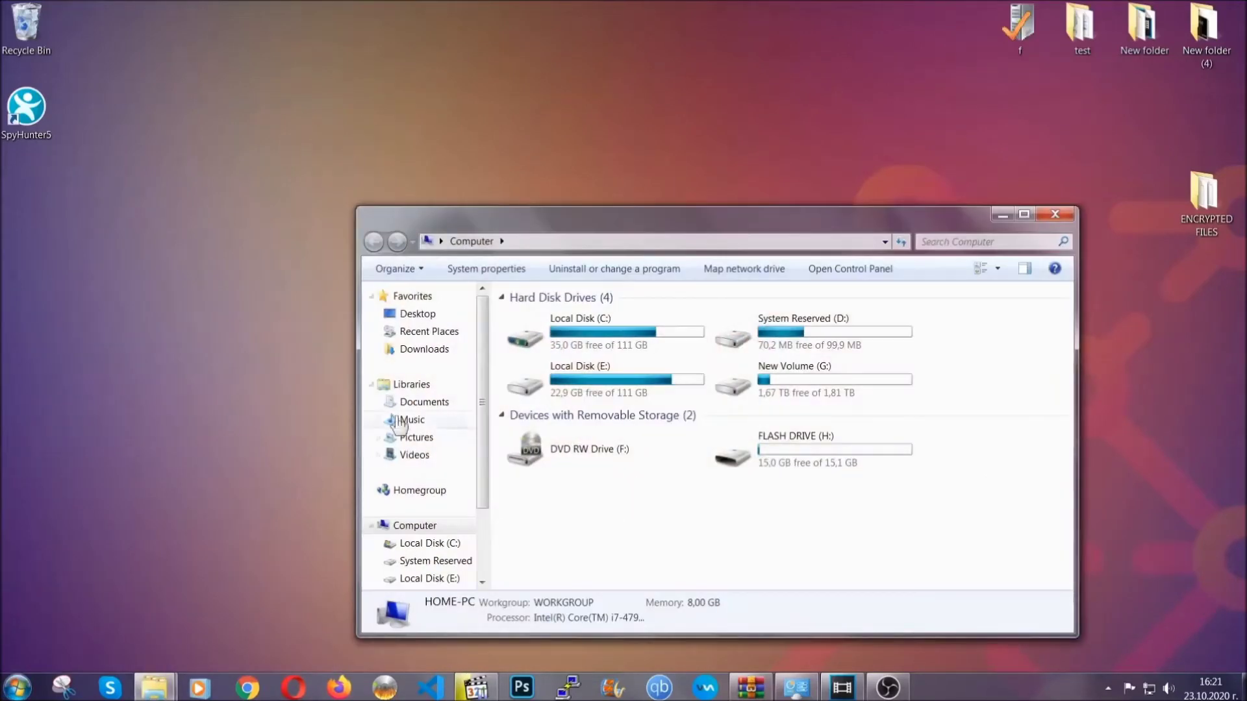
drag(680, 229, 594, 173)
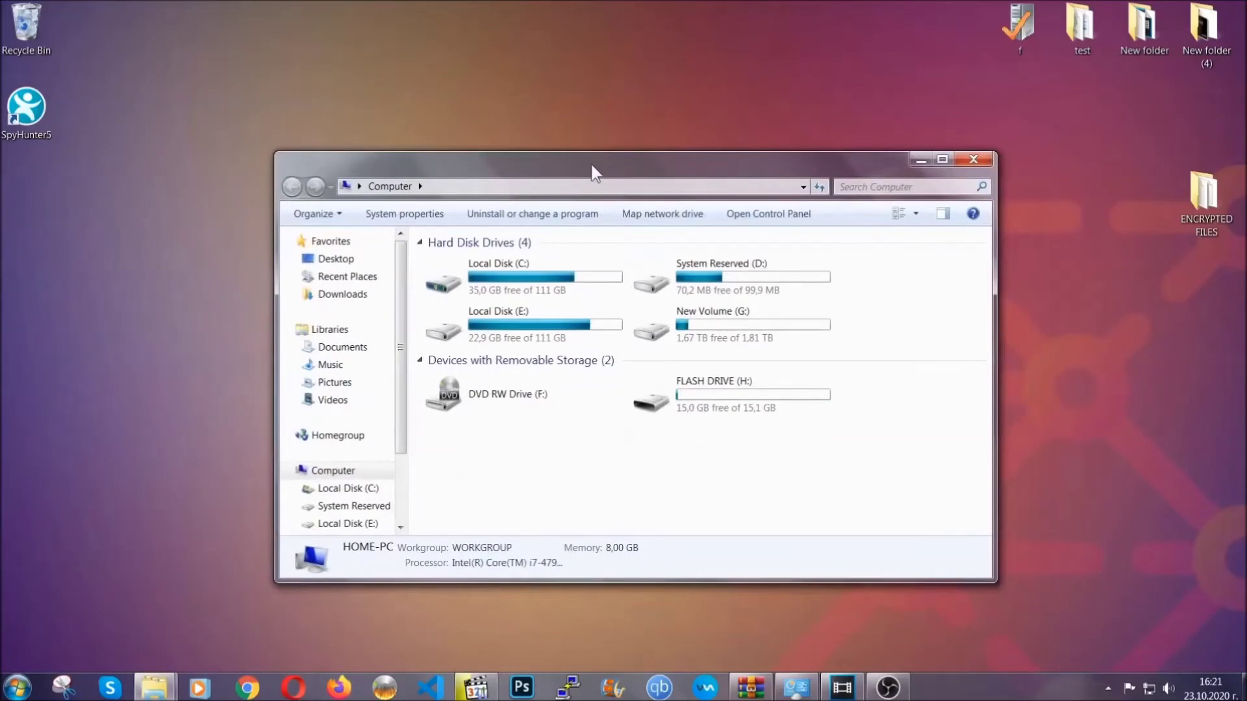
click(850, 187)
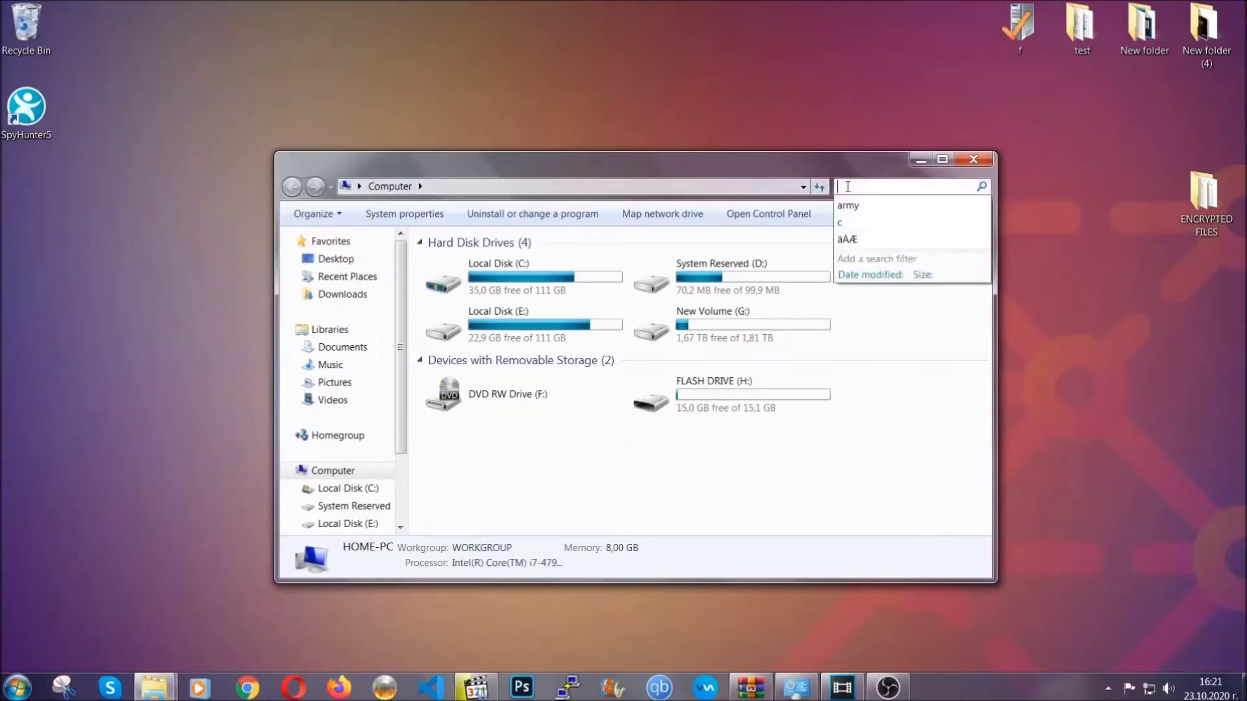
text(file)
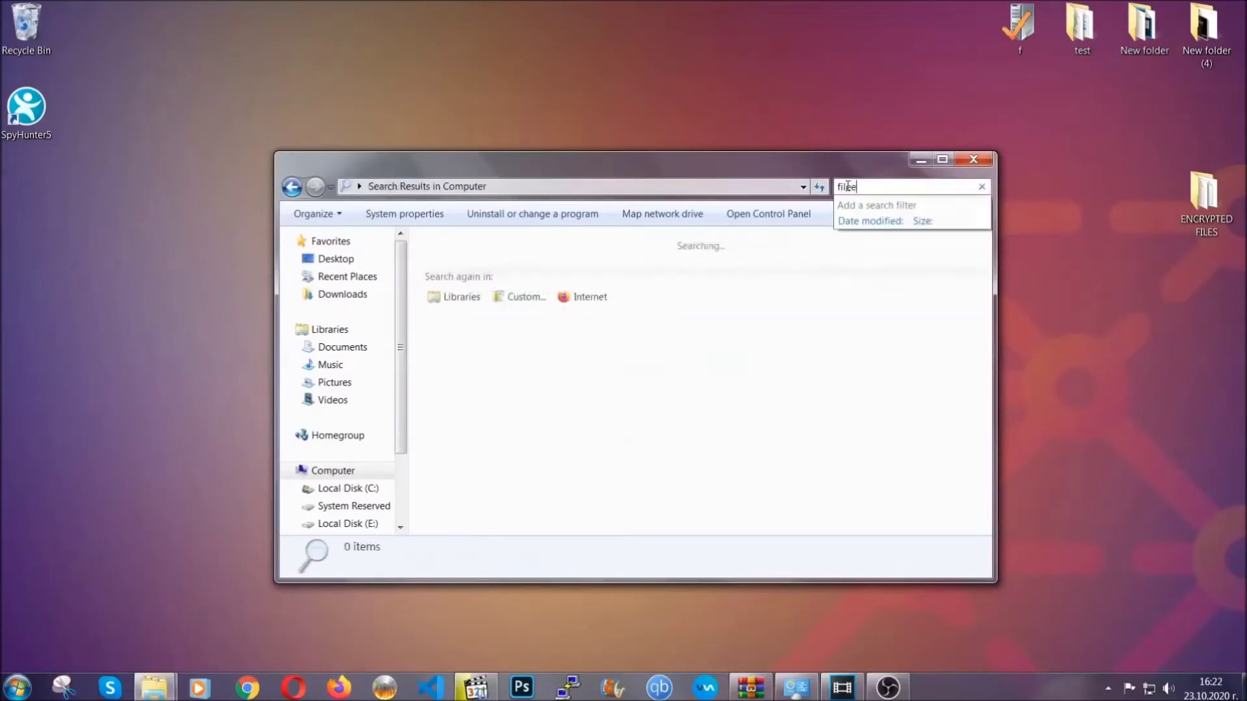
text(extension:exe )
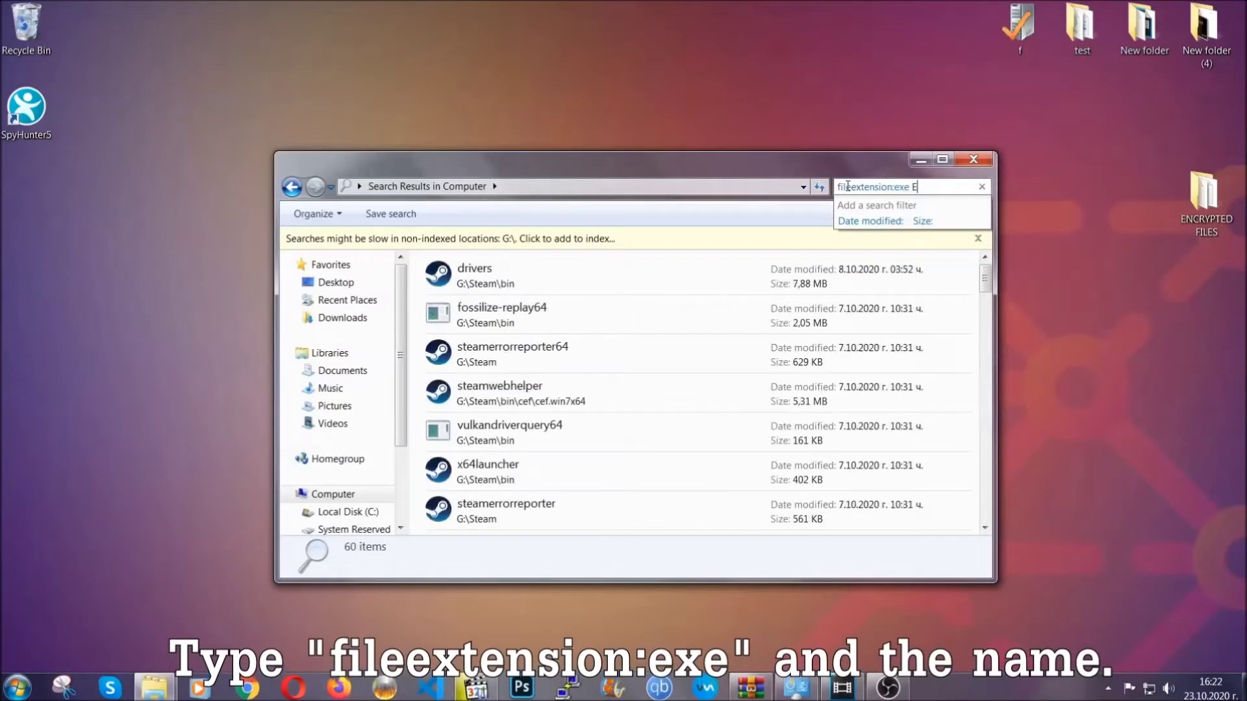
text(Example Virus Name)
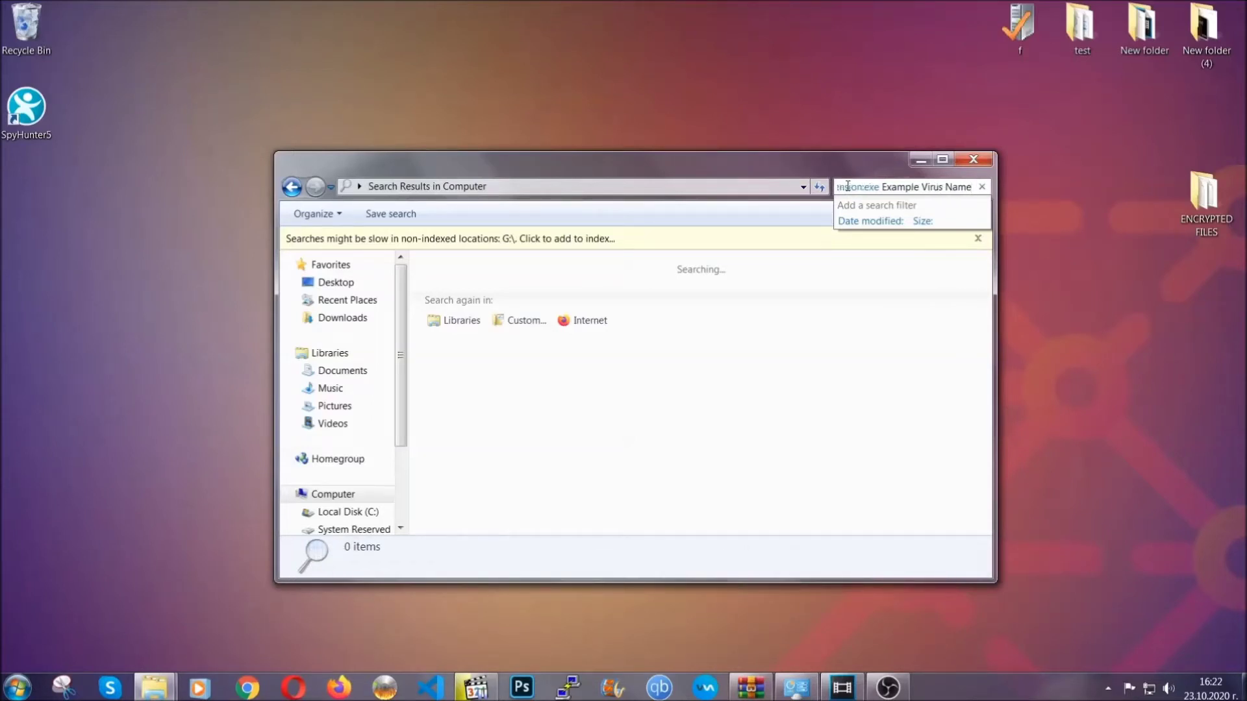
key(Return)
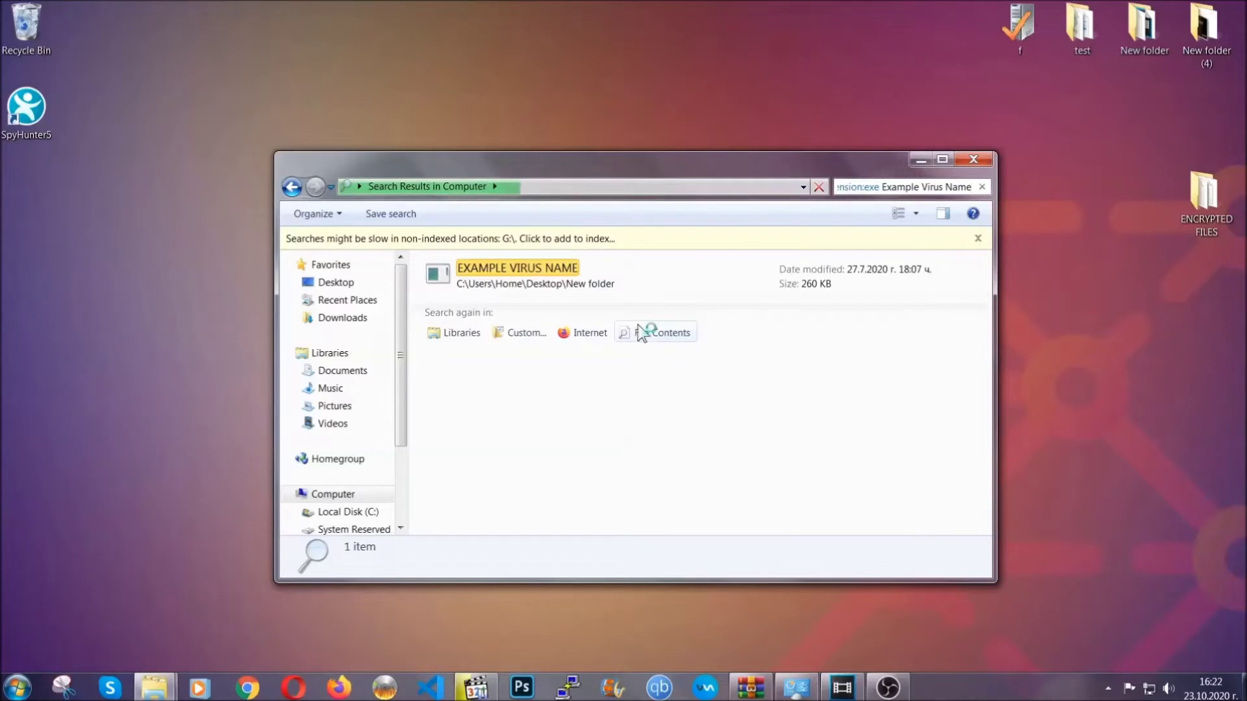
Step: Delete the EXAMPLE VIRUS NAME file to the Recycle Bin and close the search window
click(545, 264)
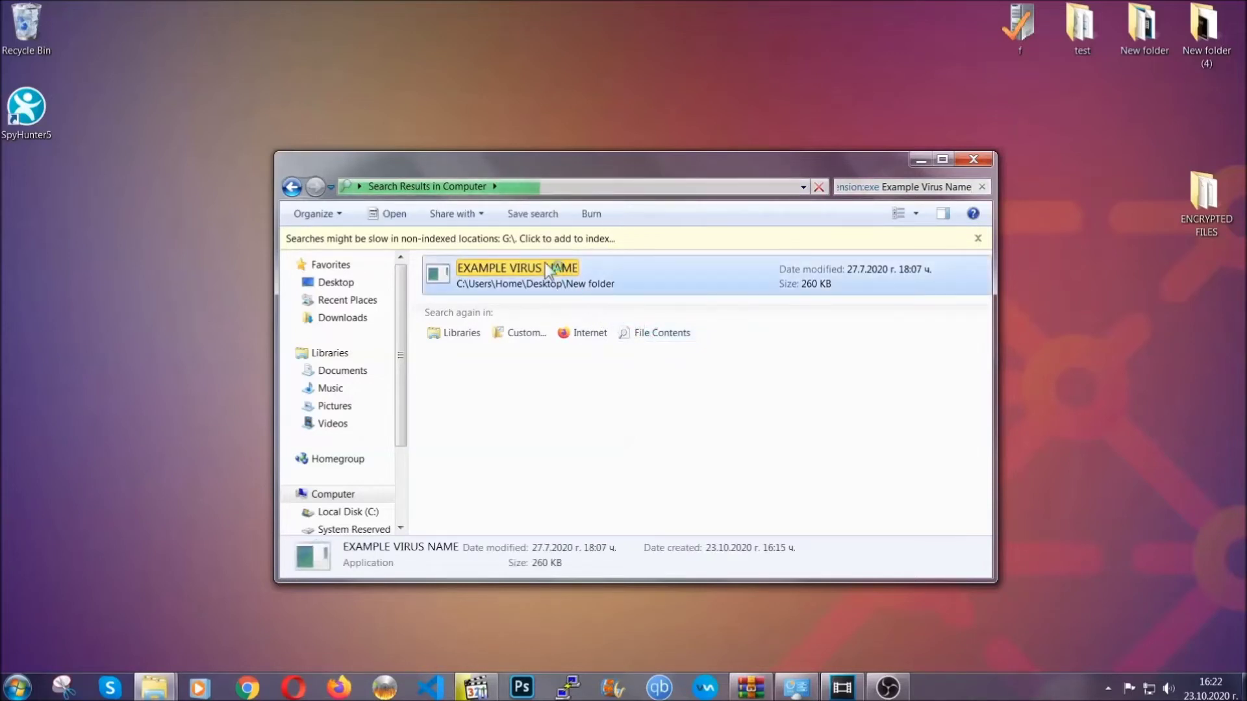
right_click(546, 267)
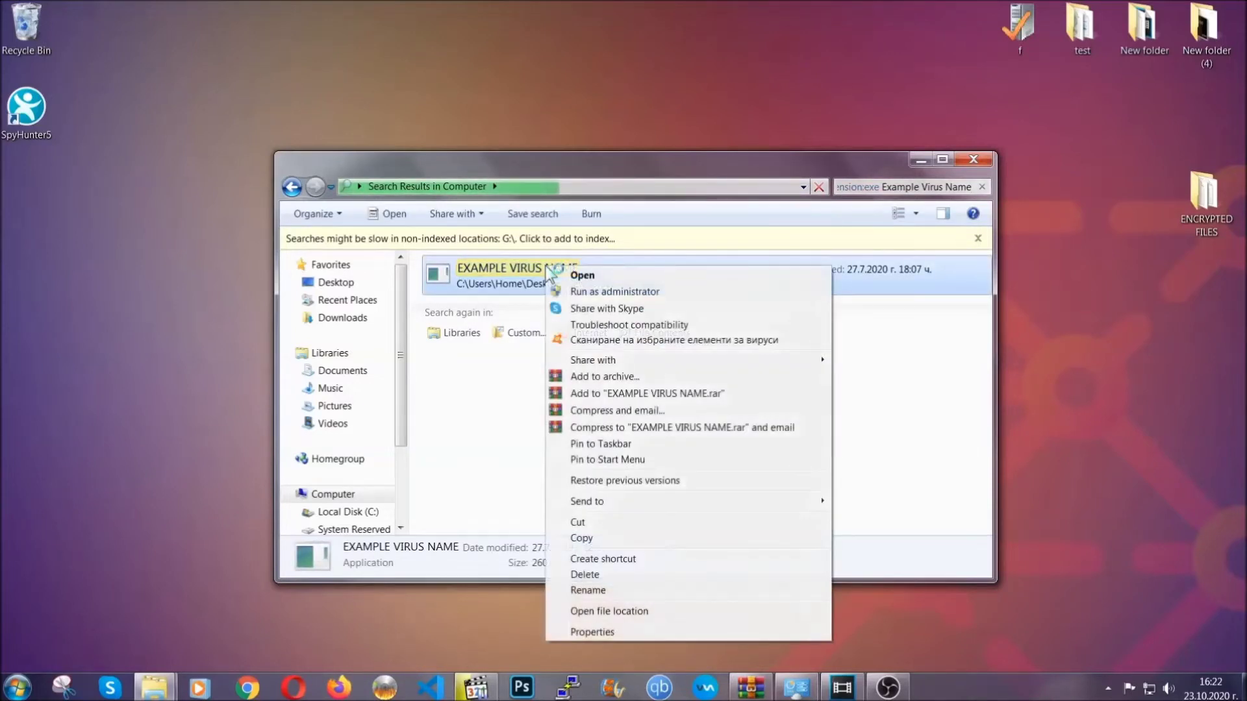
click(602, 575)
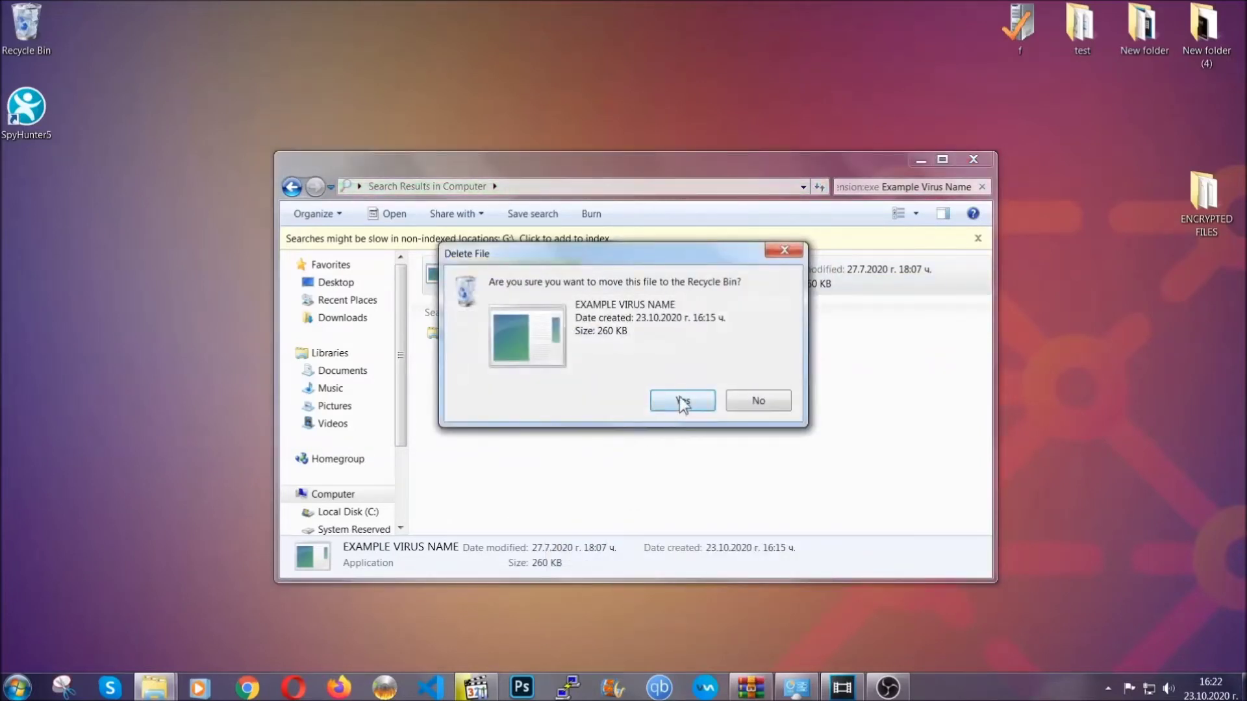
click(682, 401)
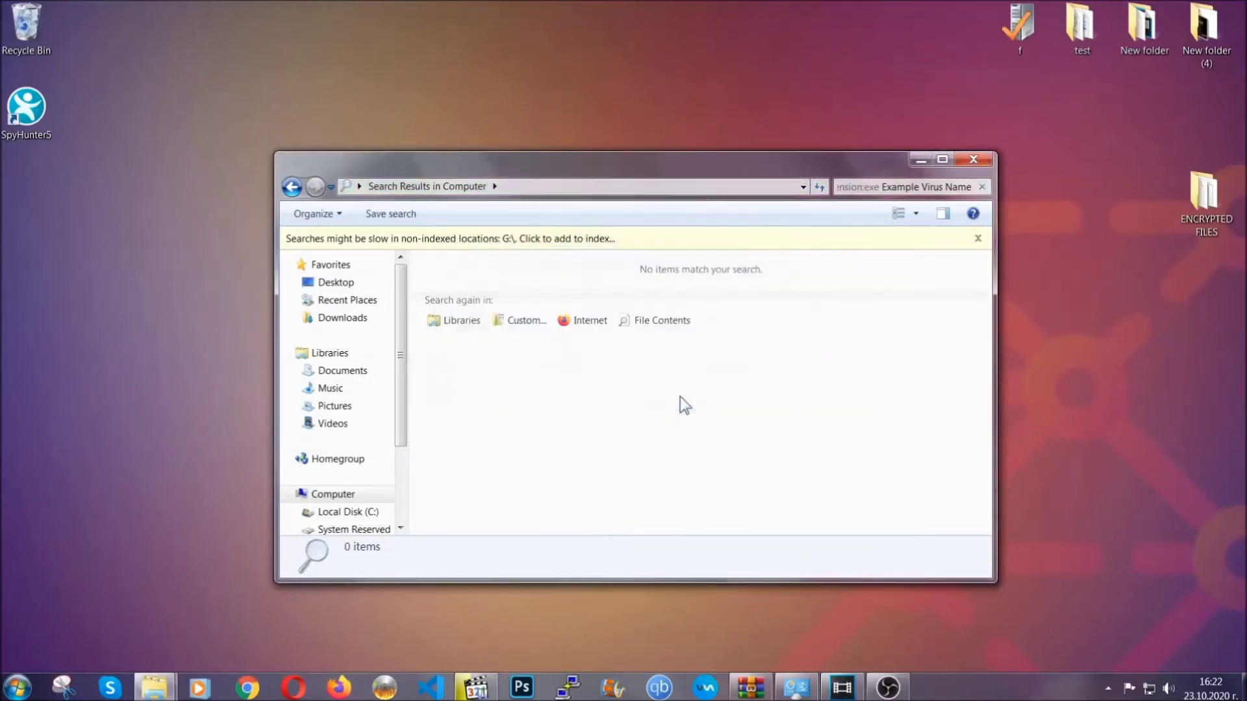
click(973, 160)
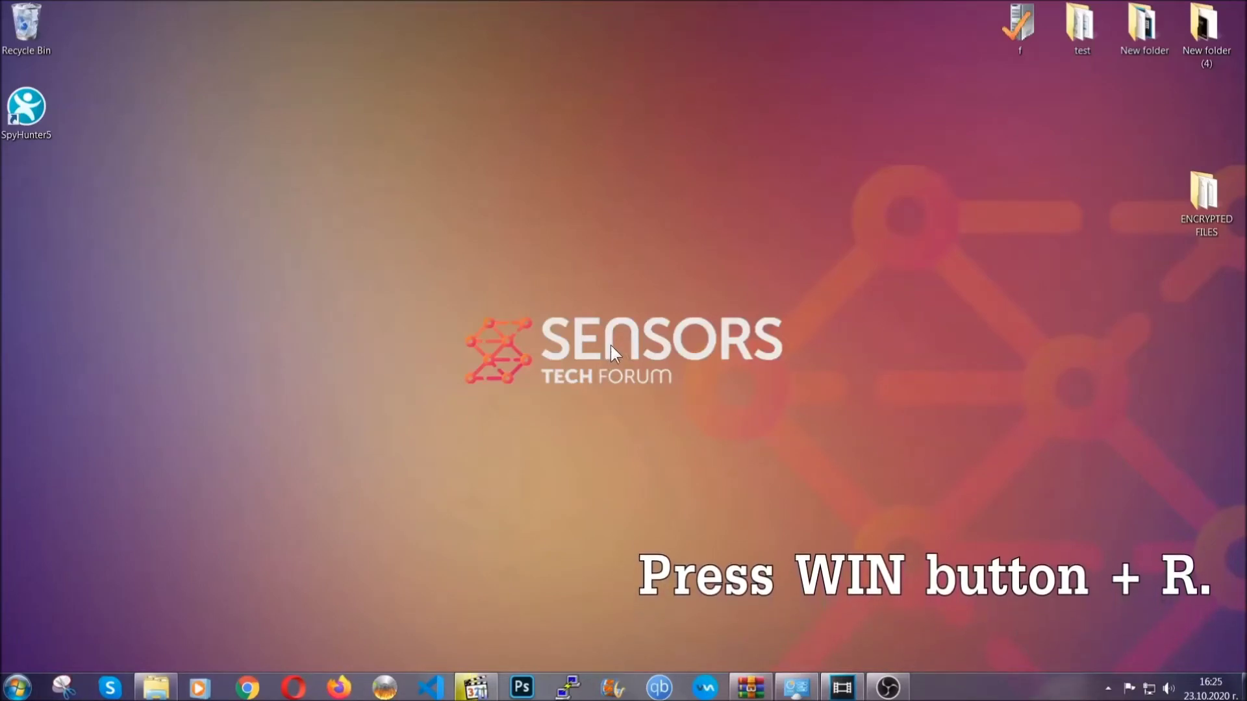
Step: Run REGEDIT from the Win+R Run dialog in place of the old cmd text
key(super+r)
click(127, 588)
drag(127, 587, 15, 588)
text(REGEDIT)
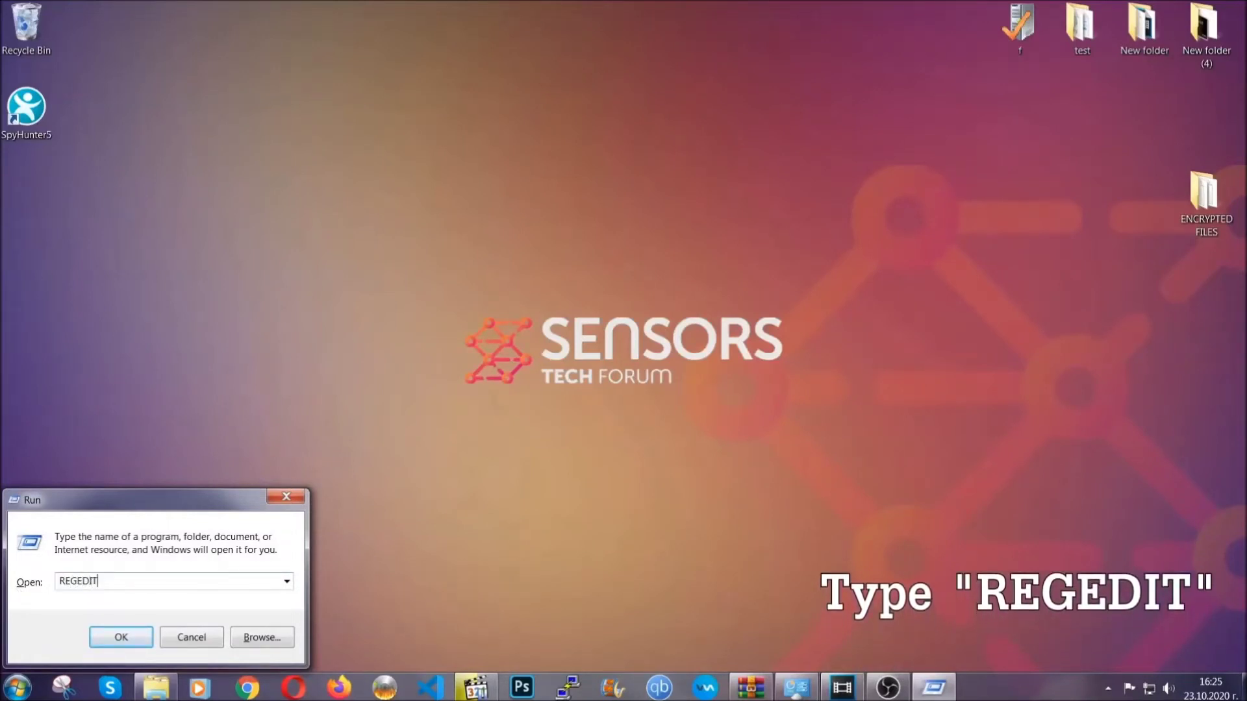
click(108, 635)
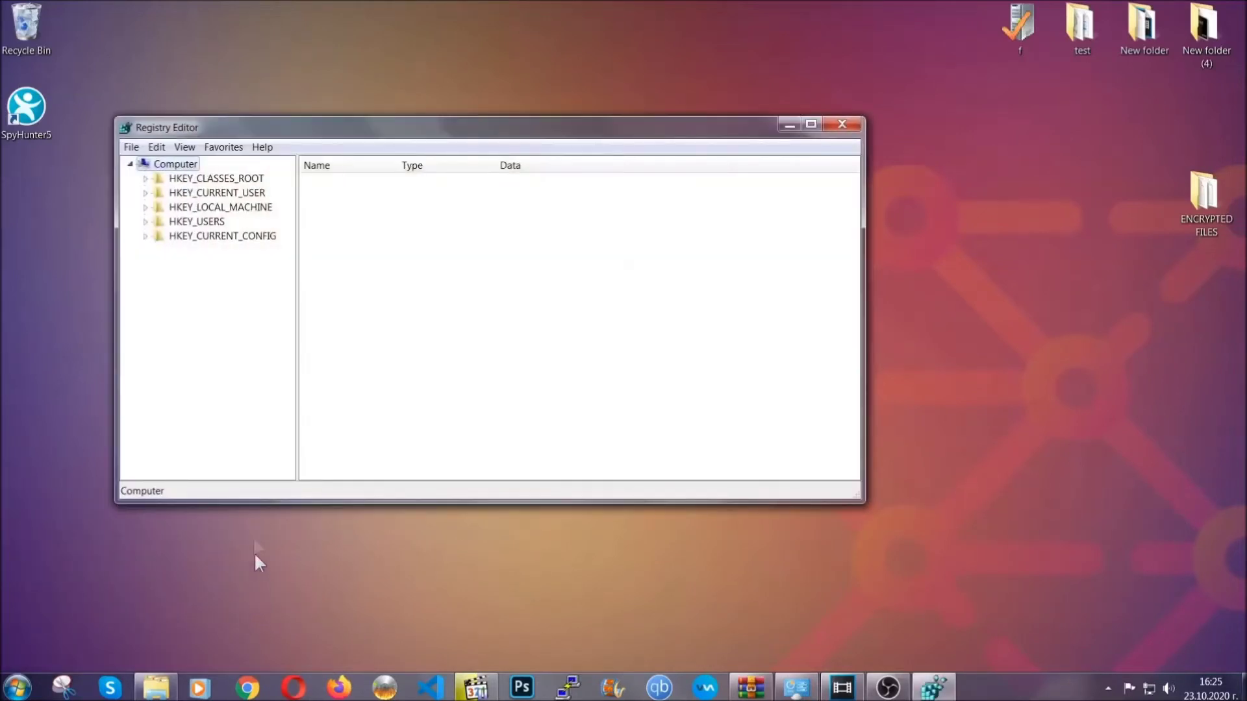
Step: Export the whole registry to a file named BACKUP on the Desktop
click(132, 147)
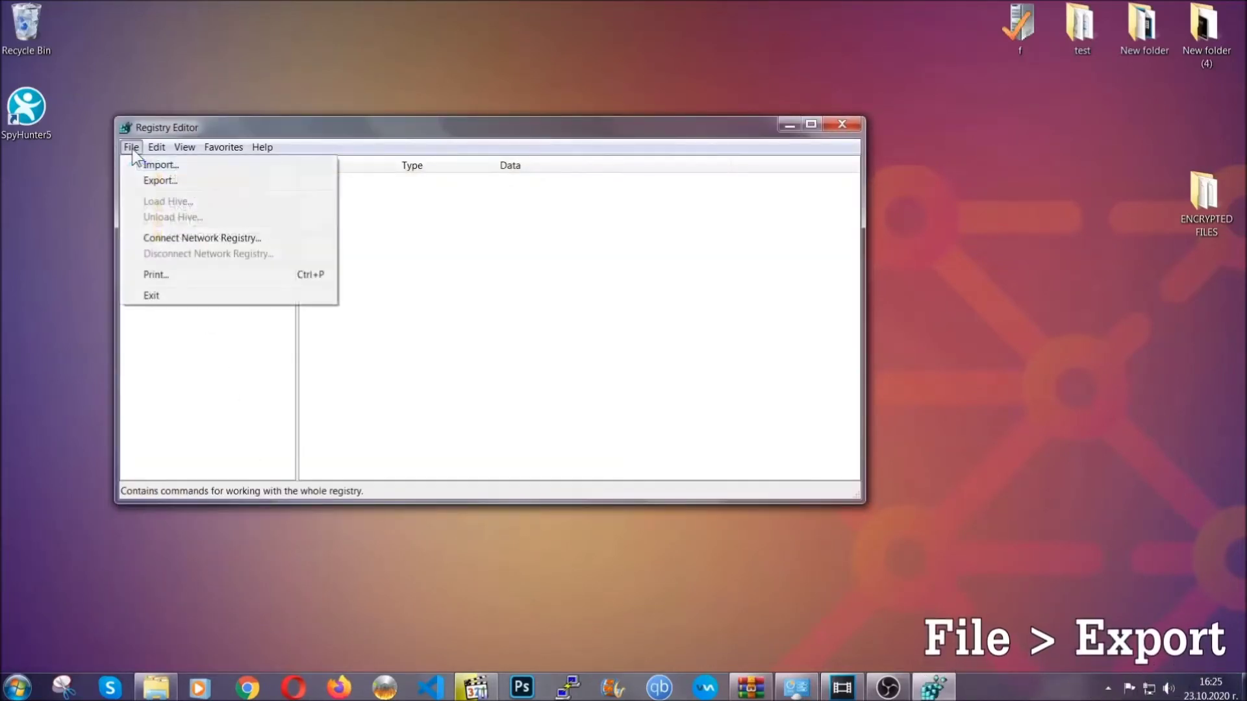
click(162, 179)
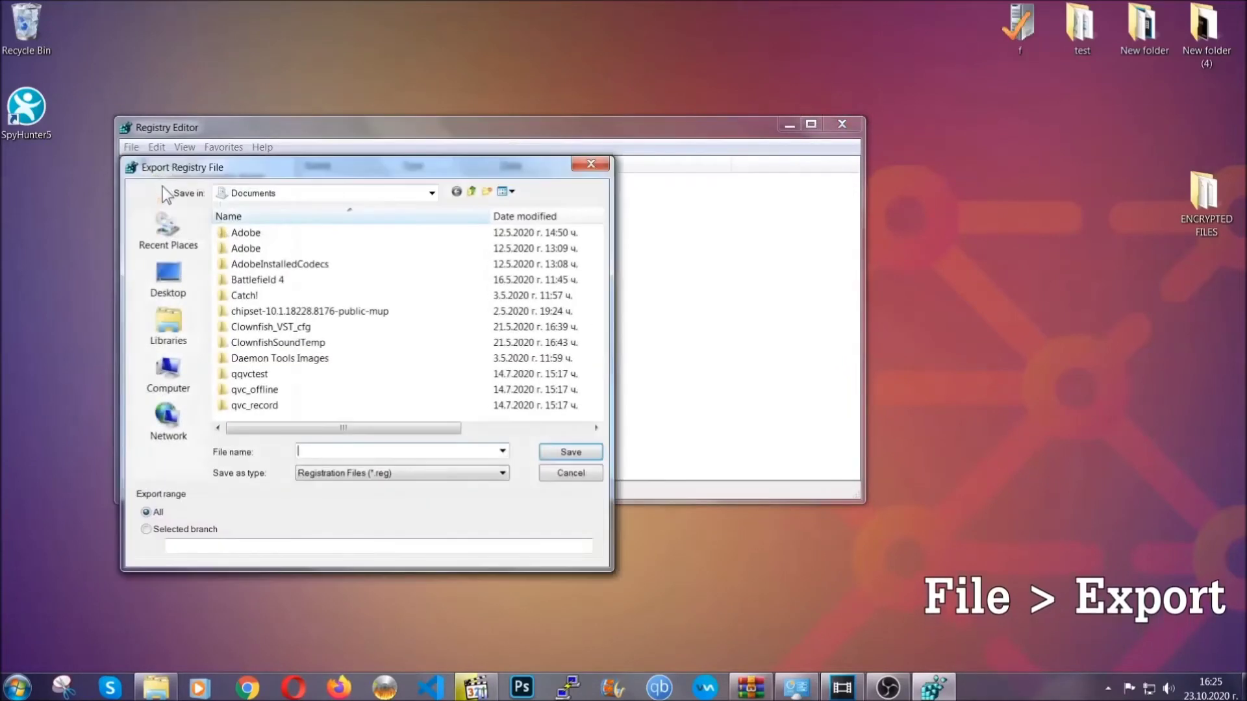
click(161, 274)
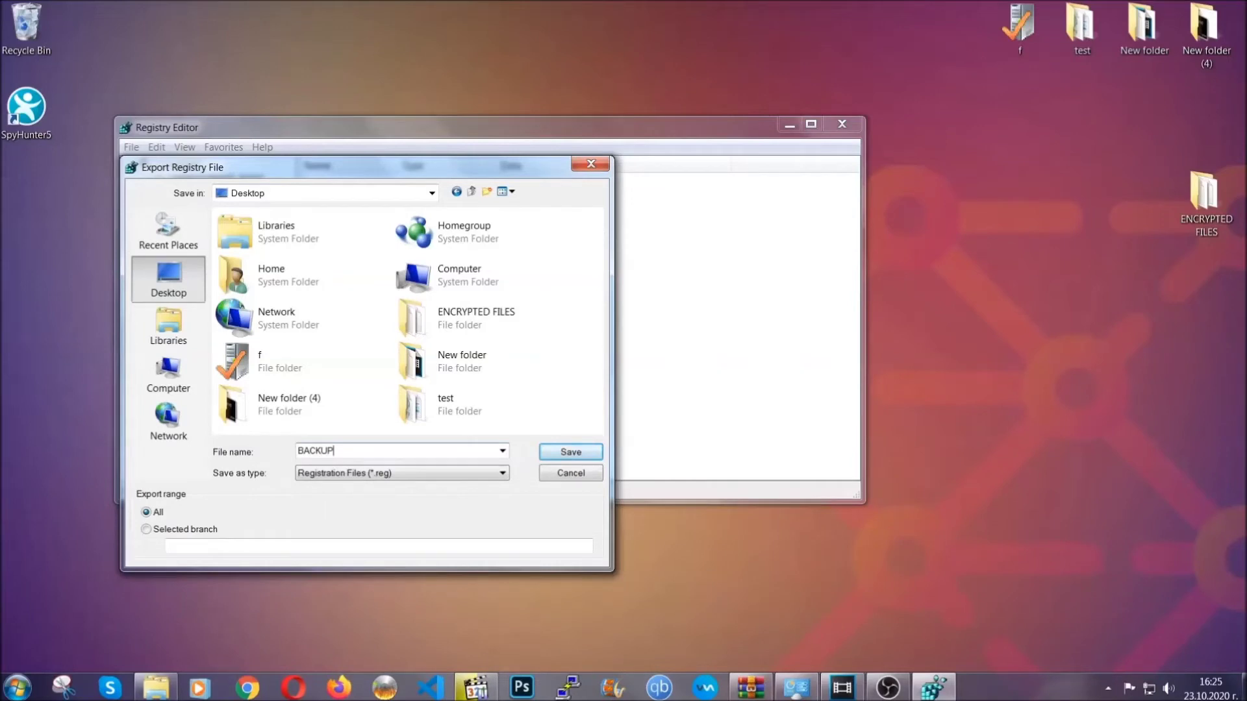
click(563, 455)
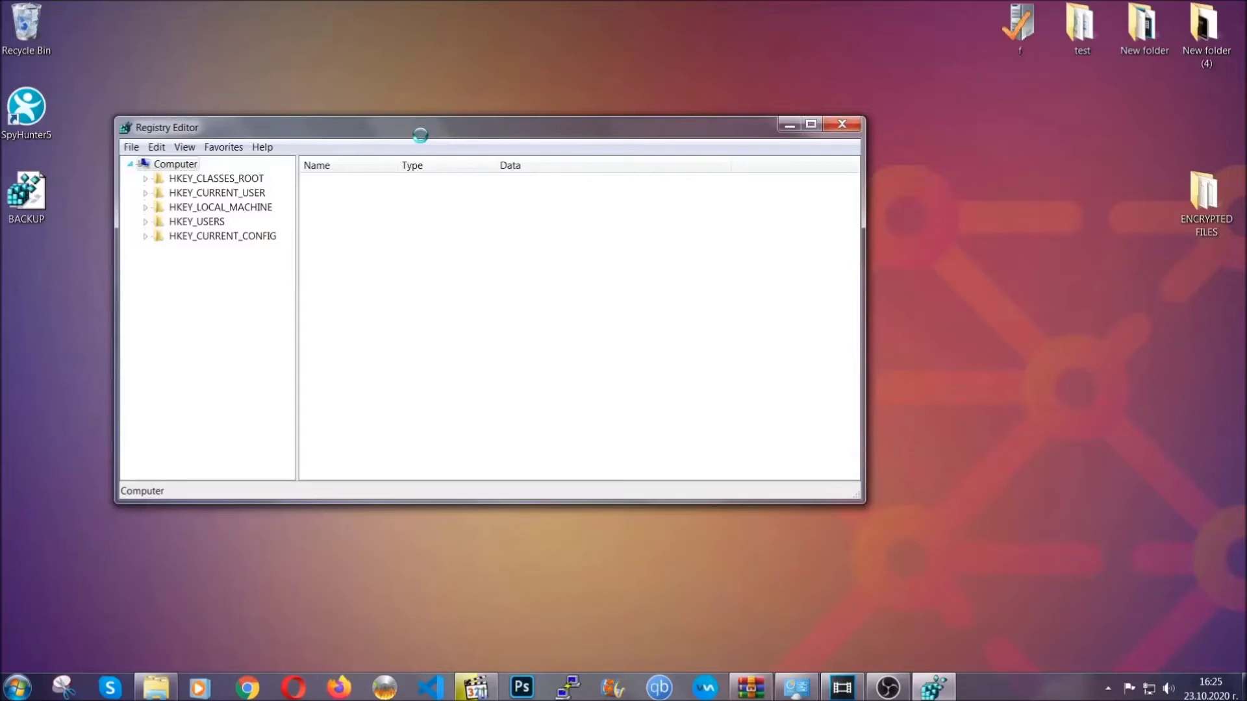
Step: Open Registry Editor's Find box with Ctrl+F and enter RunOnce as the search text
drag(420, 135, 544, 176)
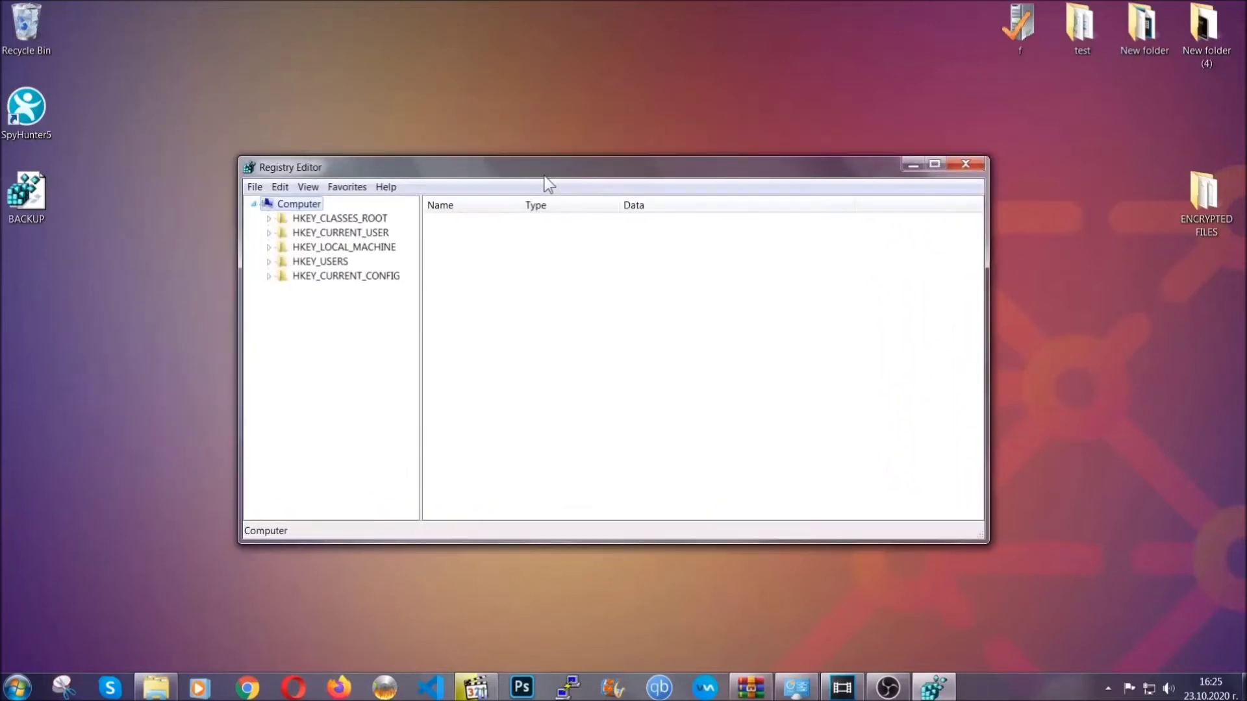
click(254, 190)
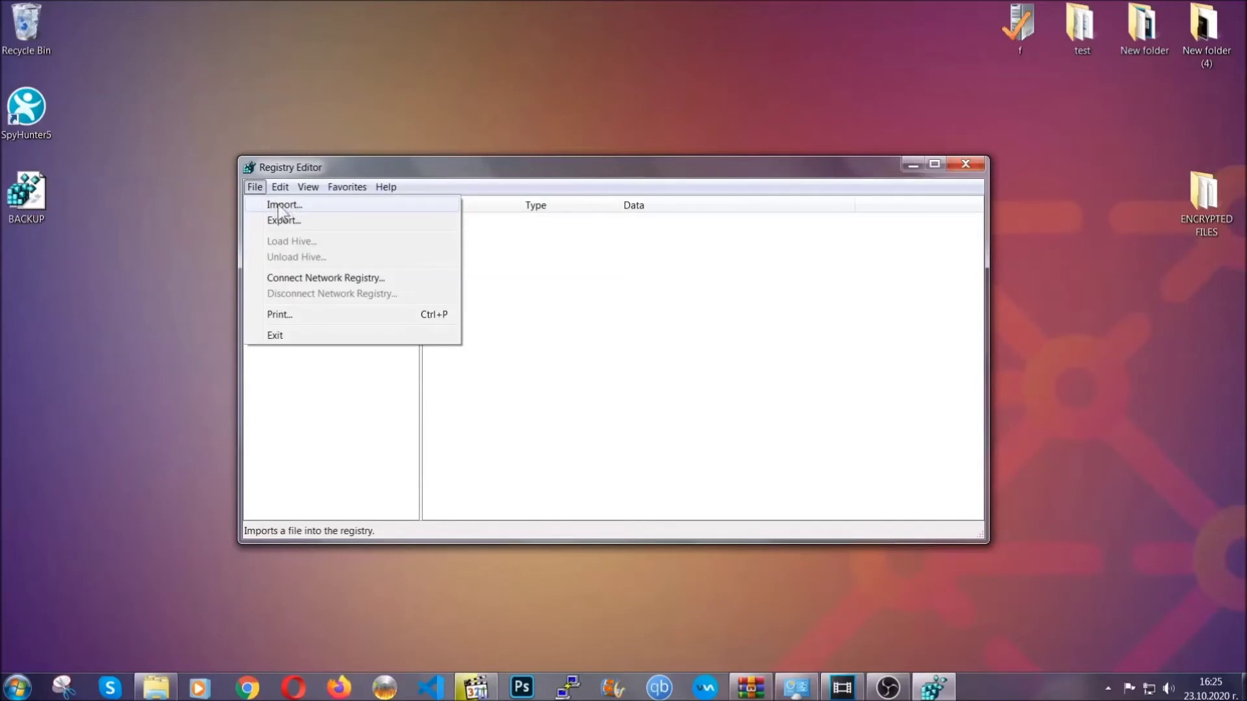
click(255, 188)
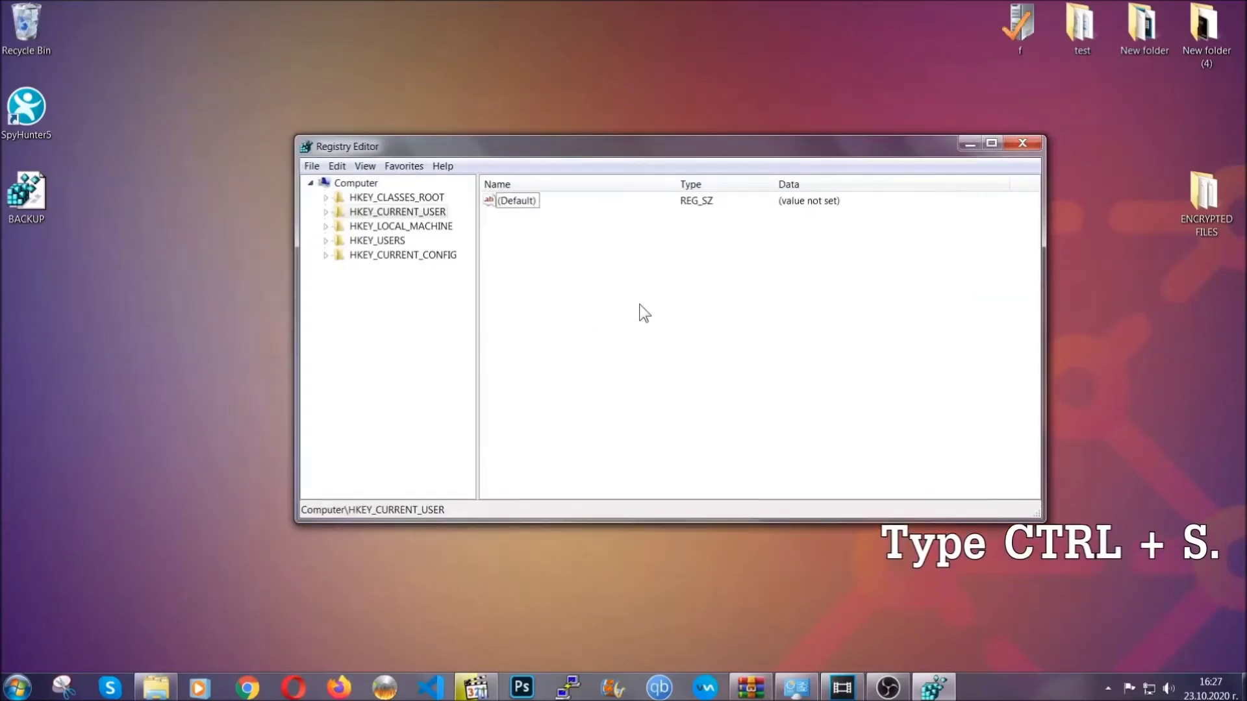
key(ctrl+f)
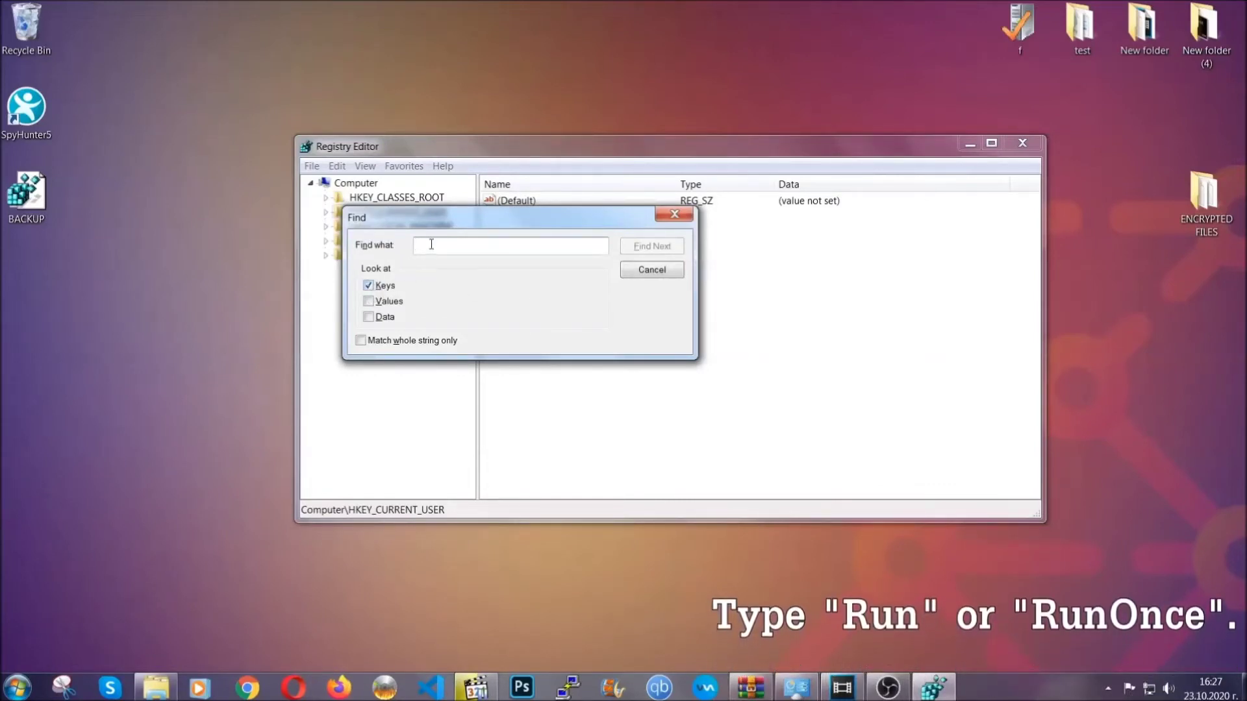
text(RunOnce)
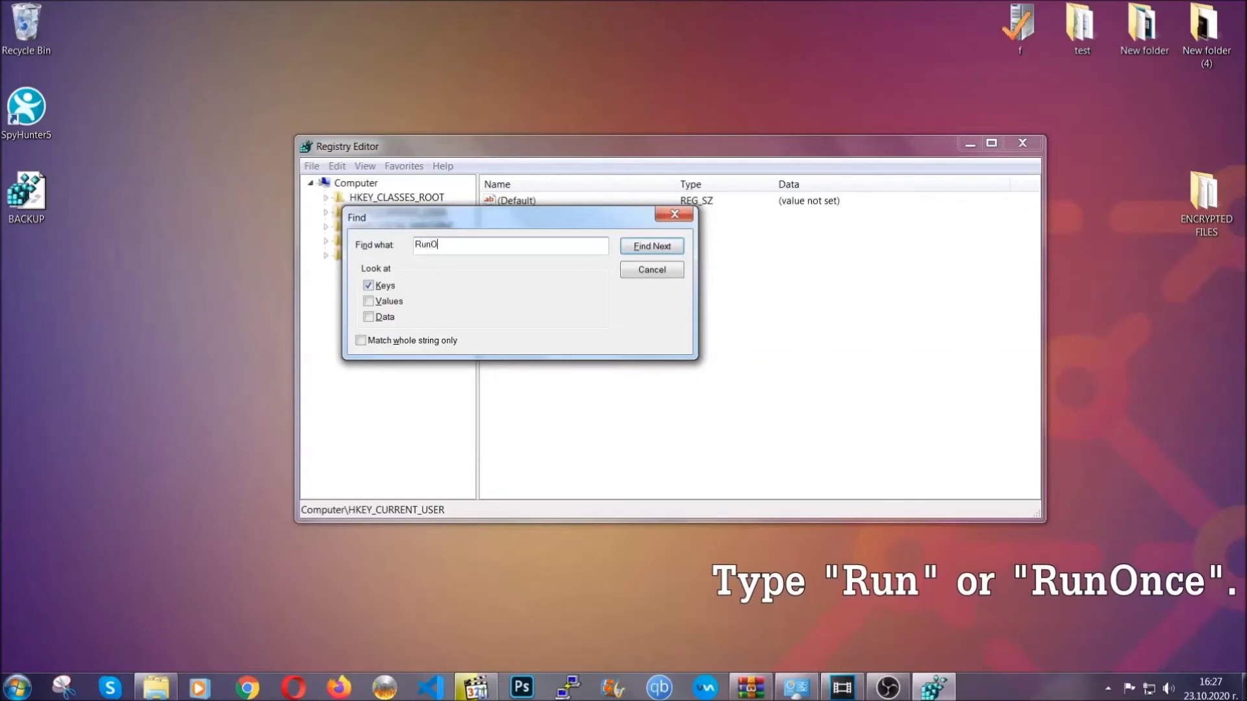
Step: Delete the THE VIRUS value under the Run key and confirm the deletion
click(668, 251)
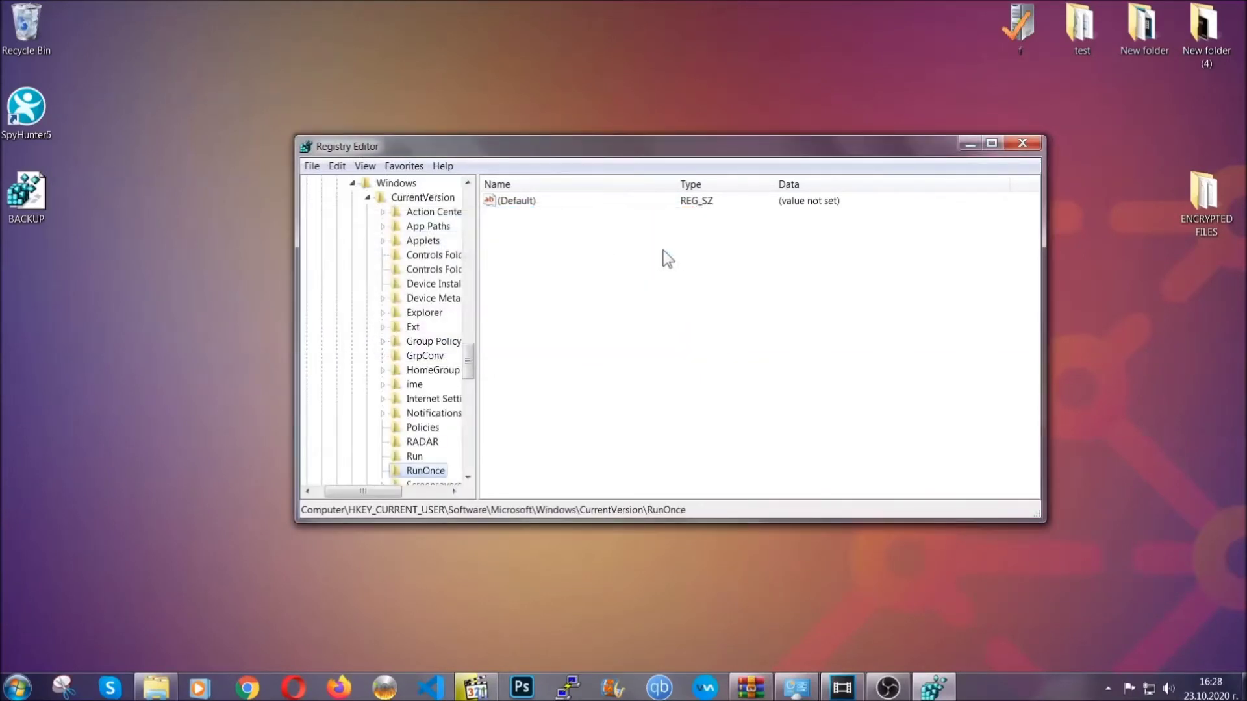
scroll(476, 353, down, 3)
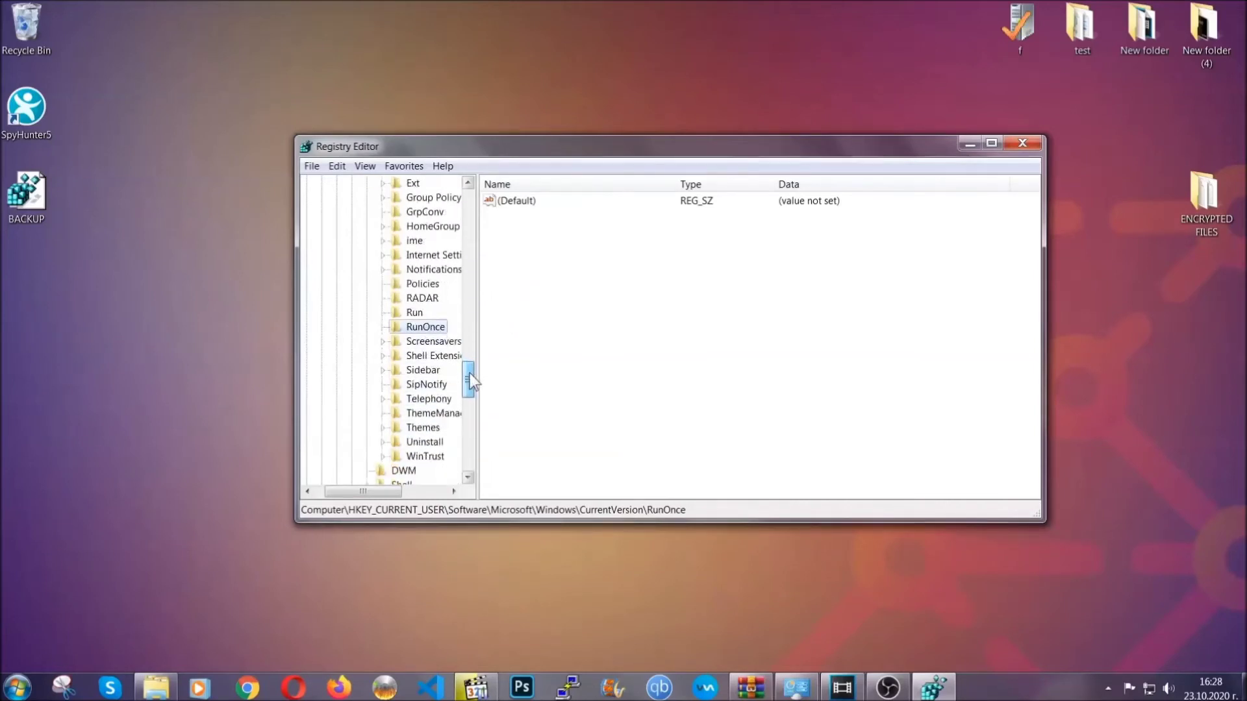
click(415, 312)
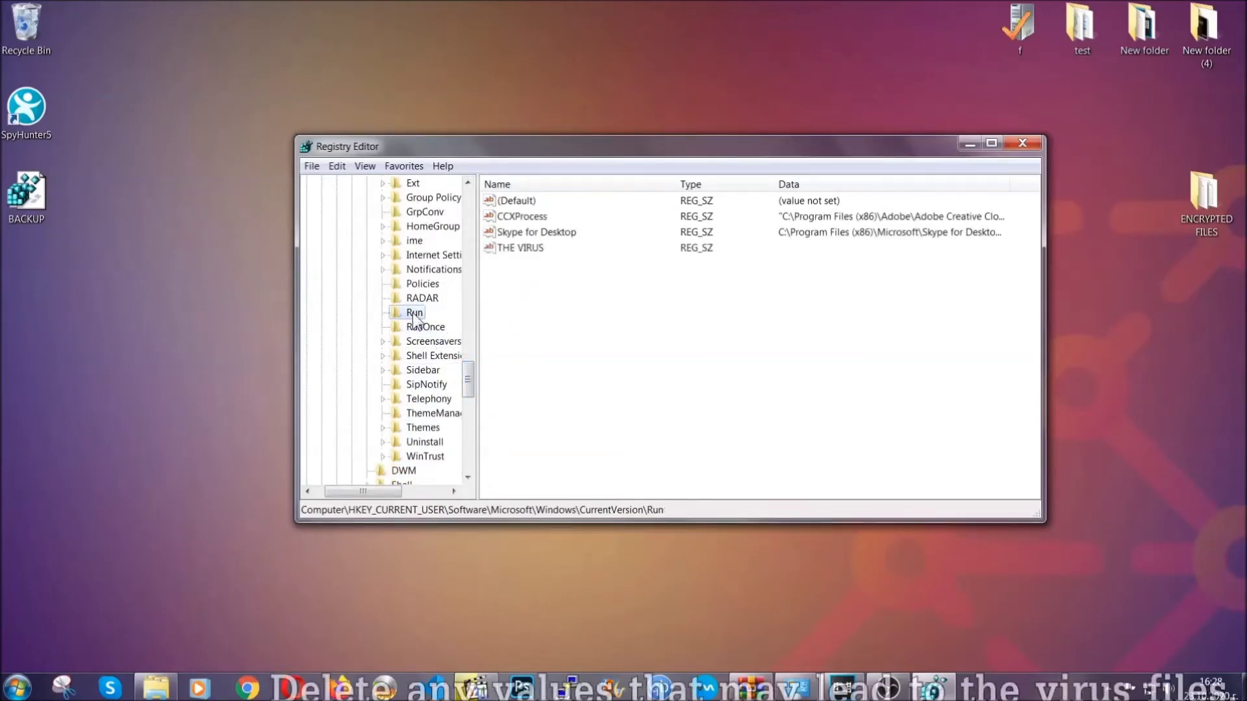
click(512, 249)
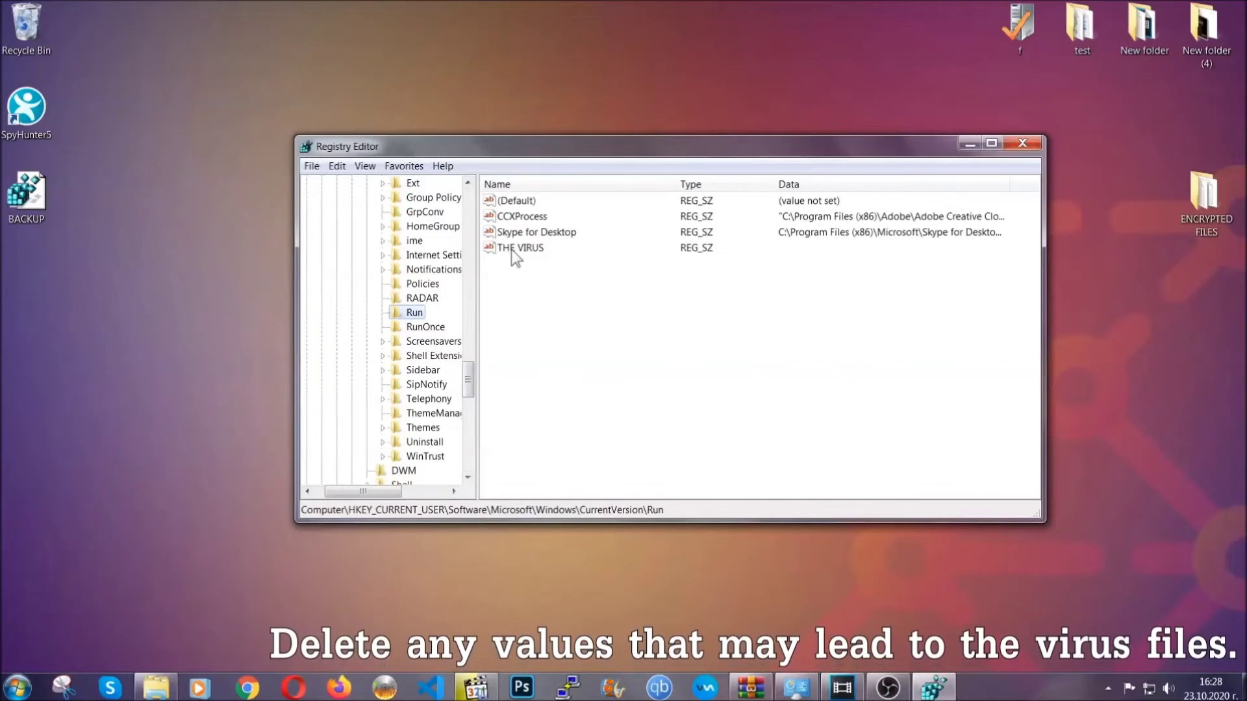
right_click(511, 249)
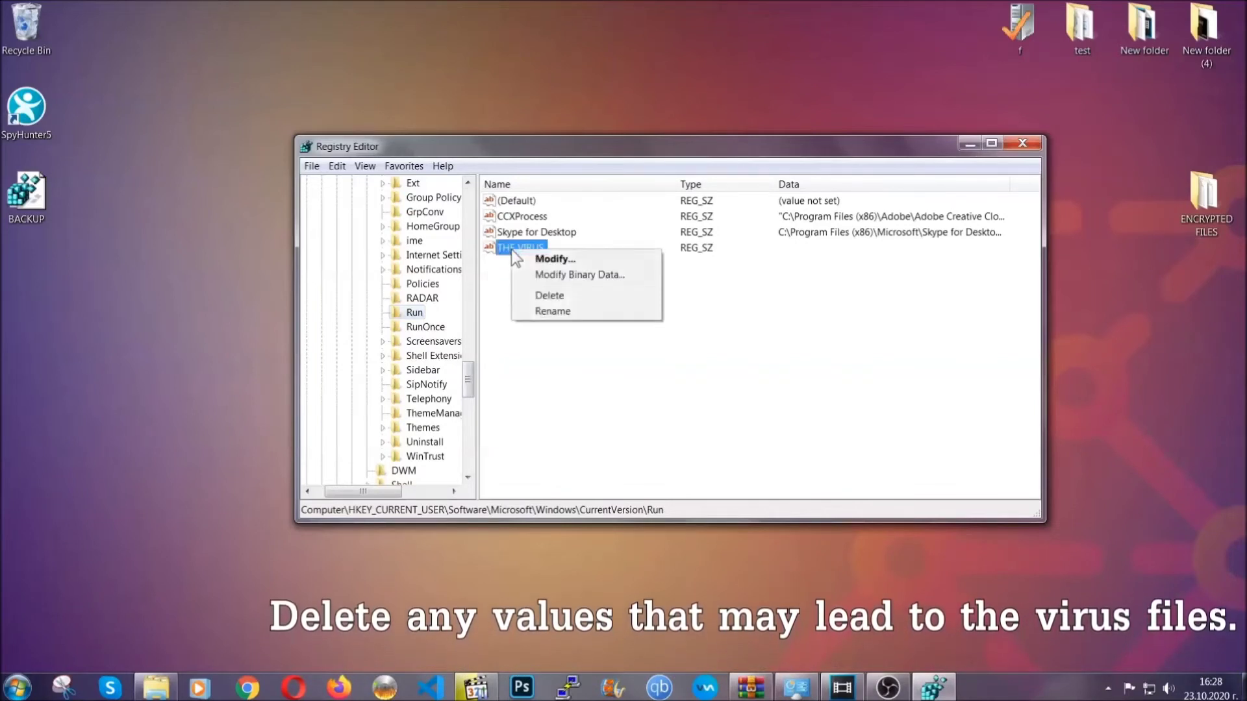
click(545, 296)
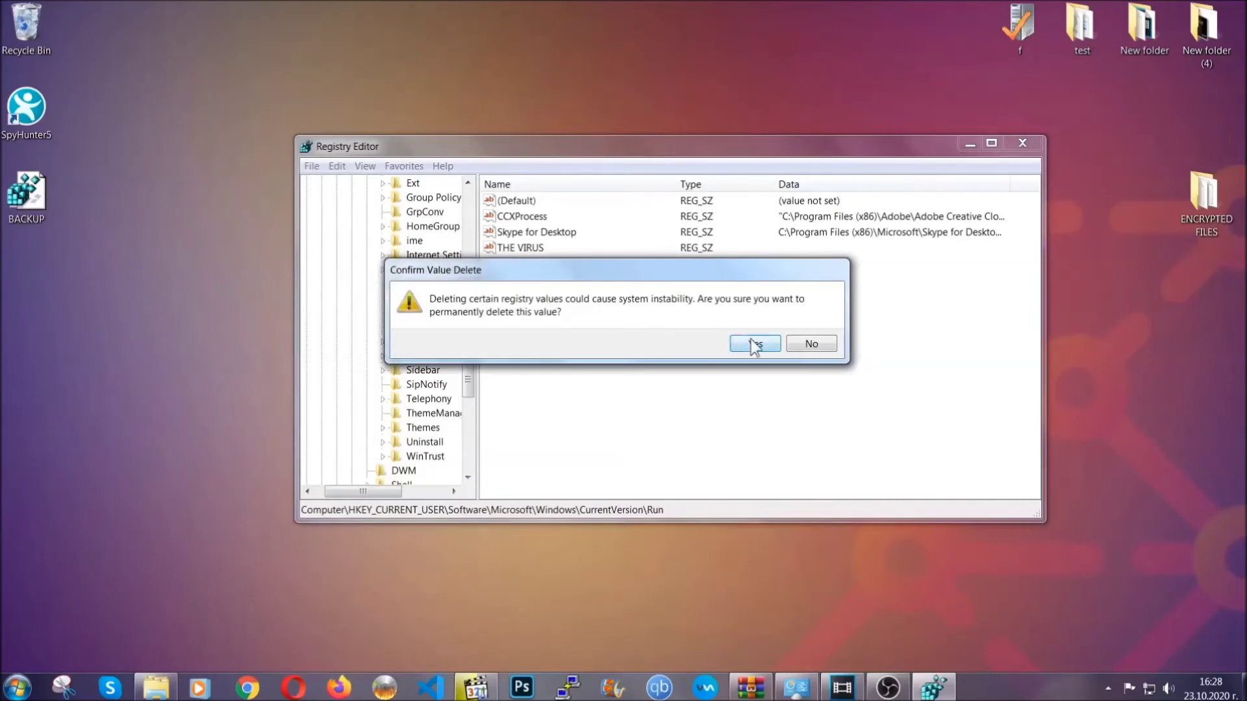
click(755, 344)
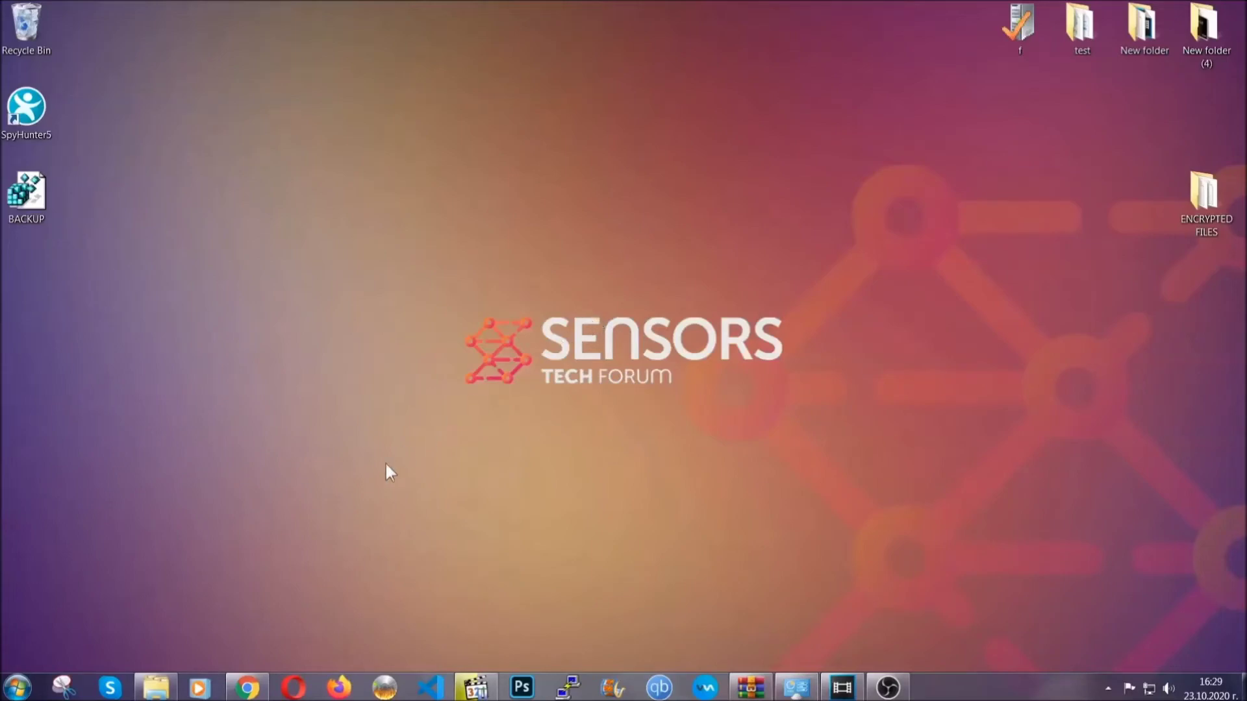
Step: Select the article's address in Chrome and scroll down to its six restore methods
click(248, 689)
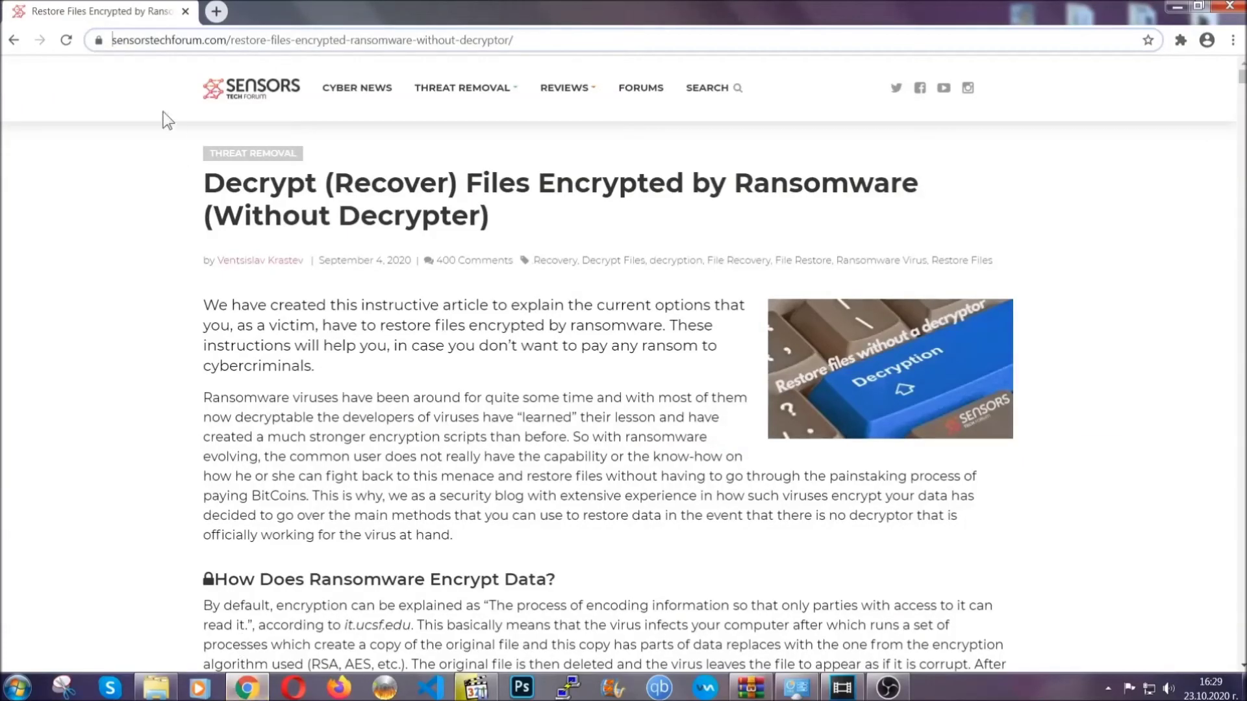
click(130, 40)
drag(113, 40, 562, 46)
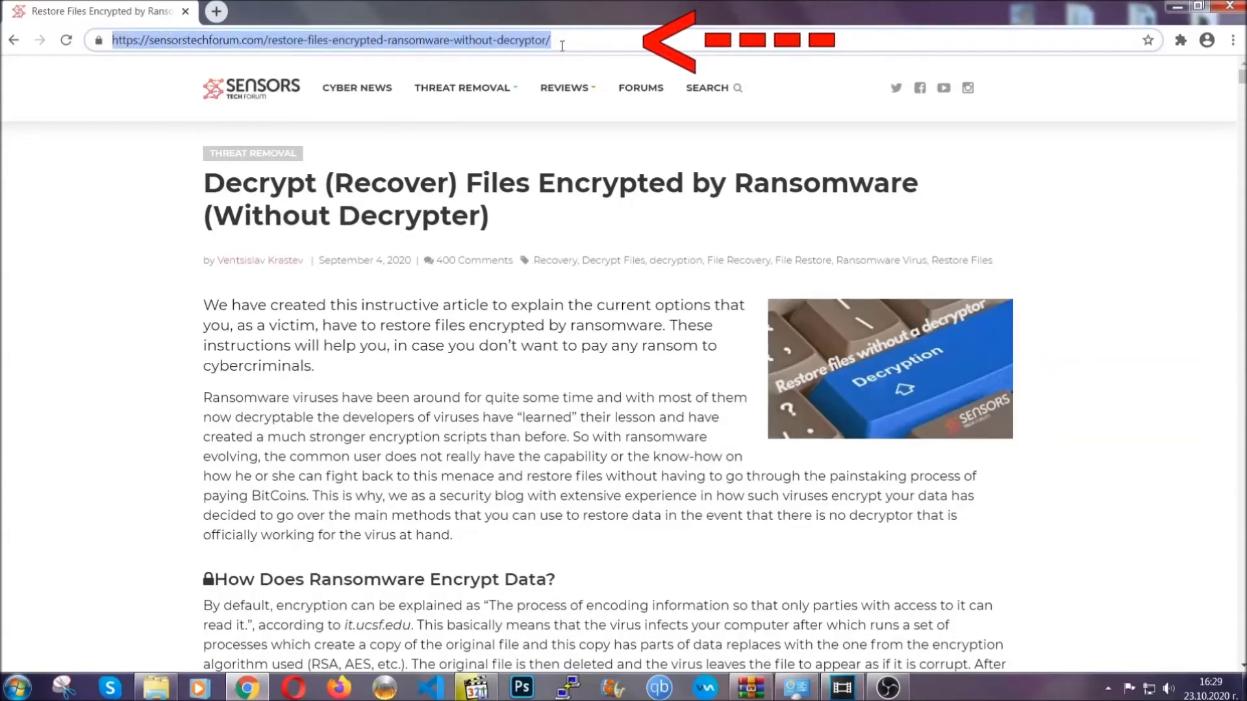
mouse_move(559, 117)
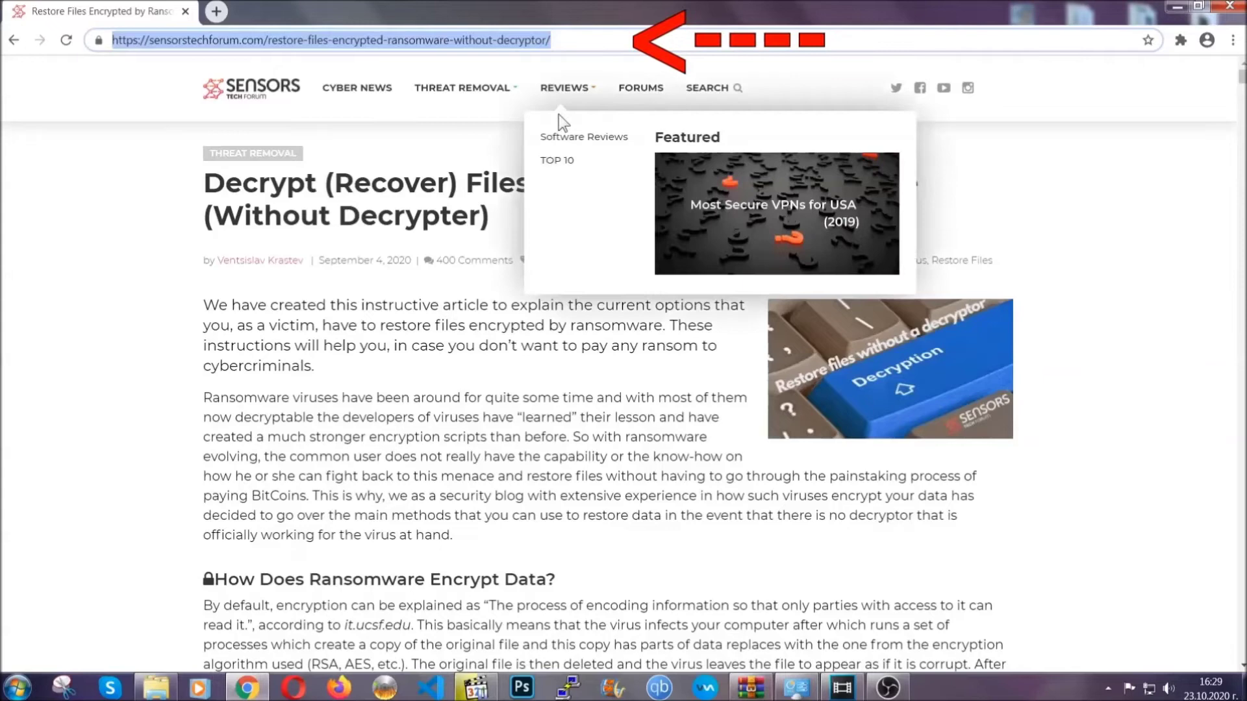
scroll(641, 355, down, 5)
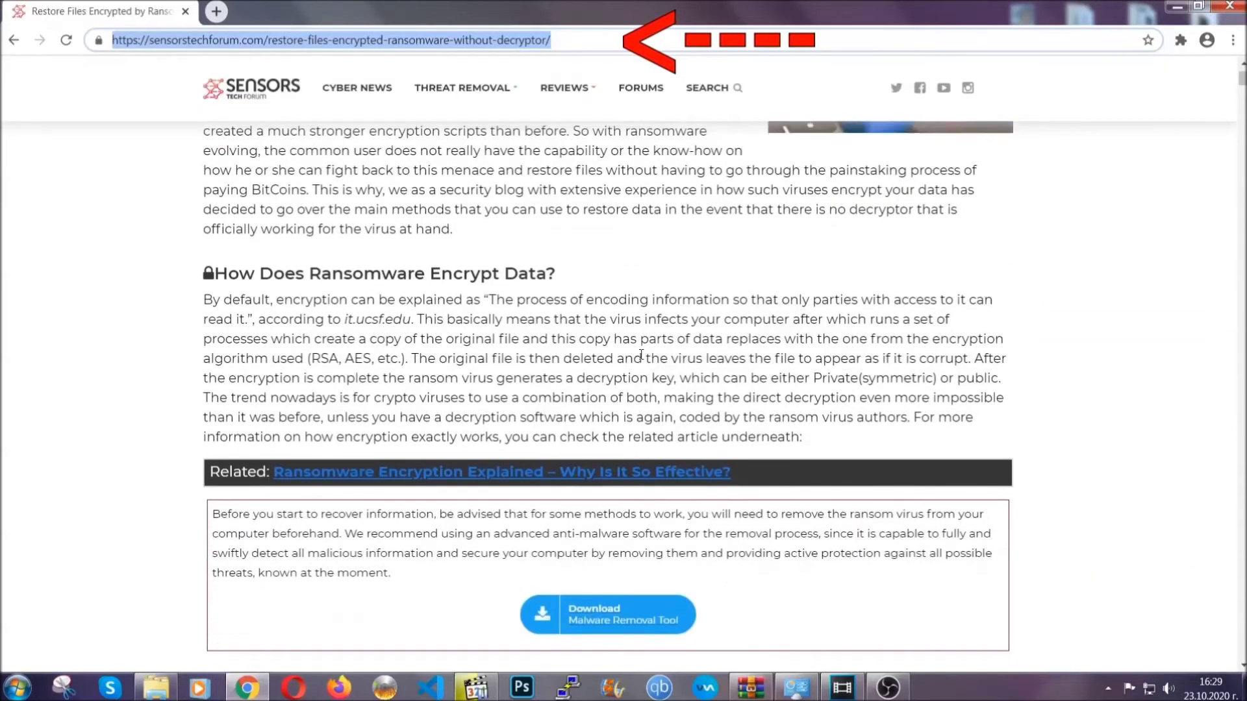
scroll(641, 354, down, 6)
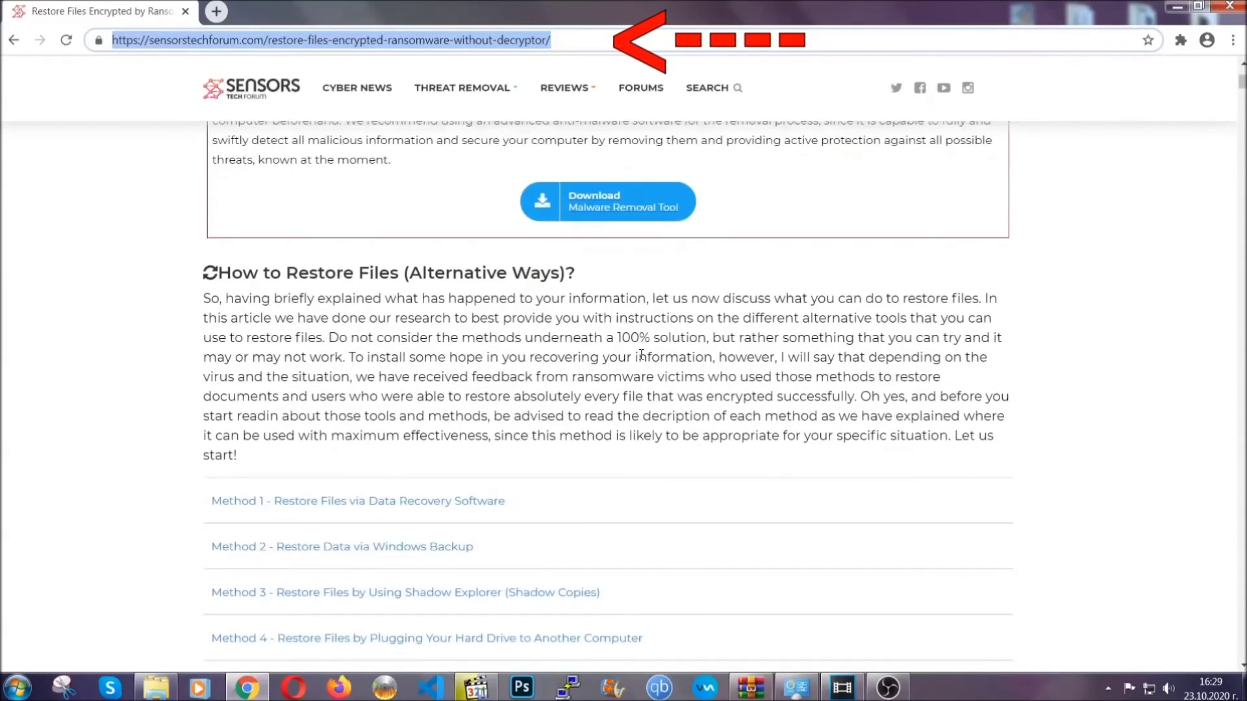
scroll(641, 355, down, 4)
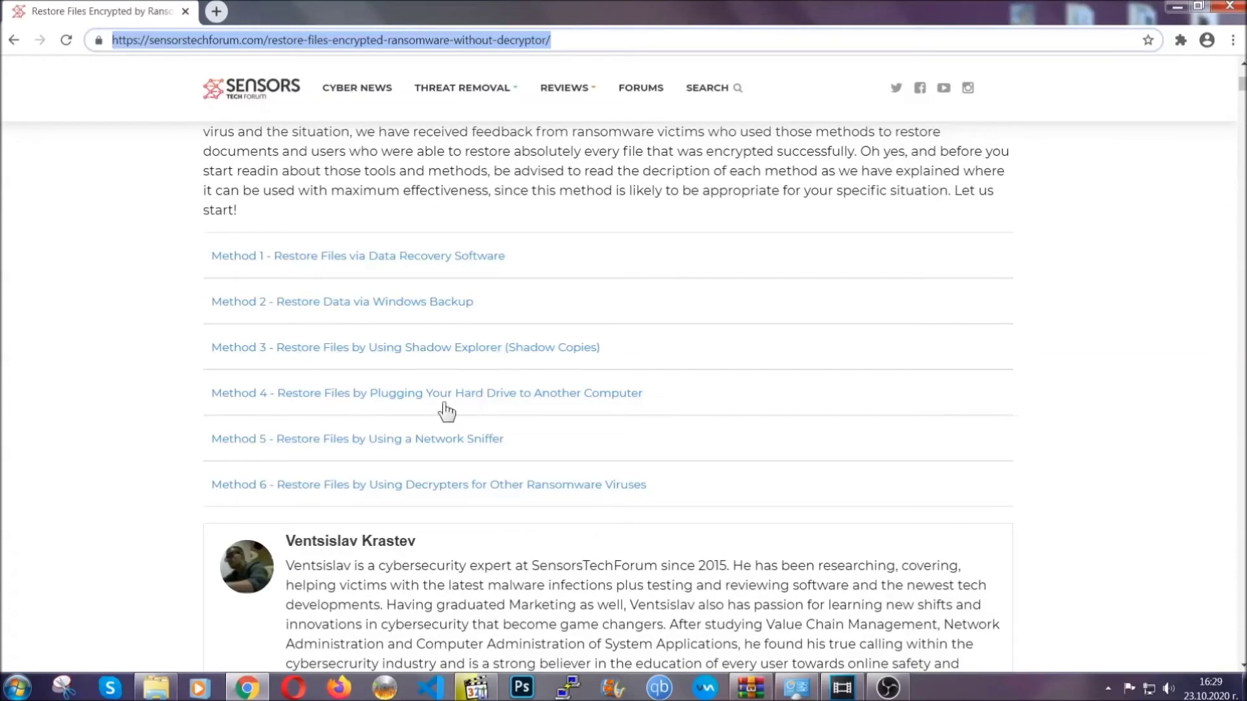
Step: Expand the Method 2 Windows Backup section and review its details table
click(384, 301)
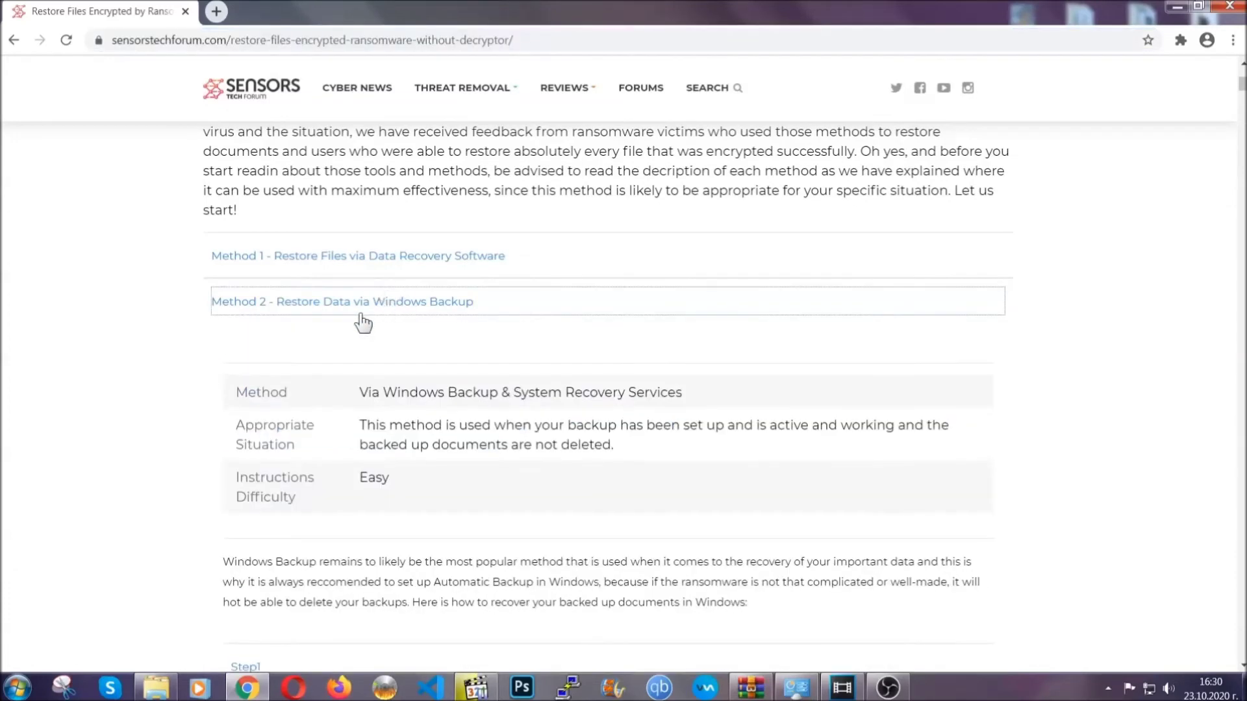
drag(360, 390, 436, 482)
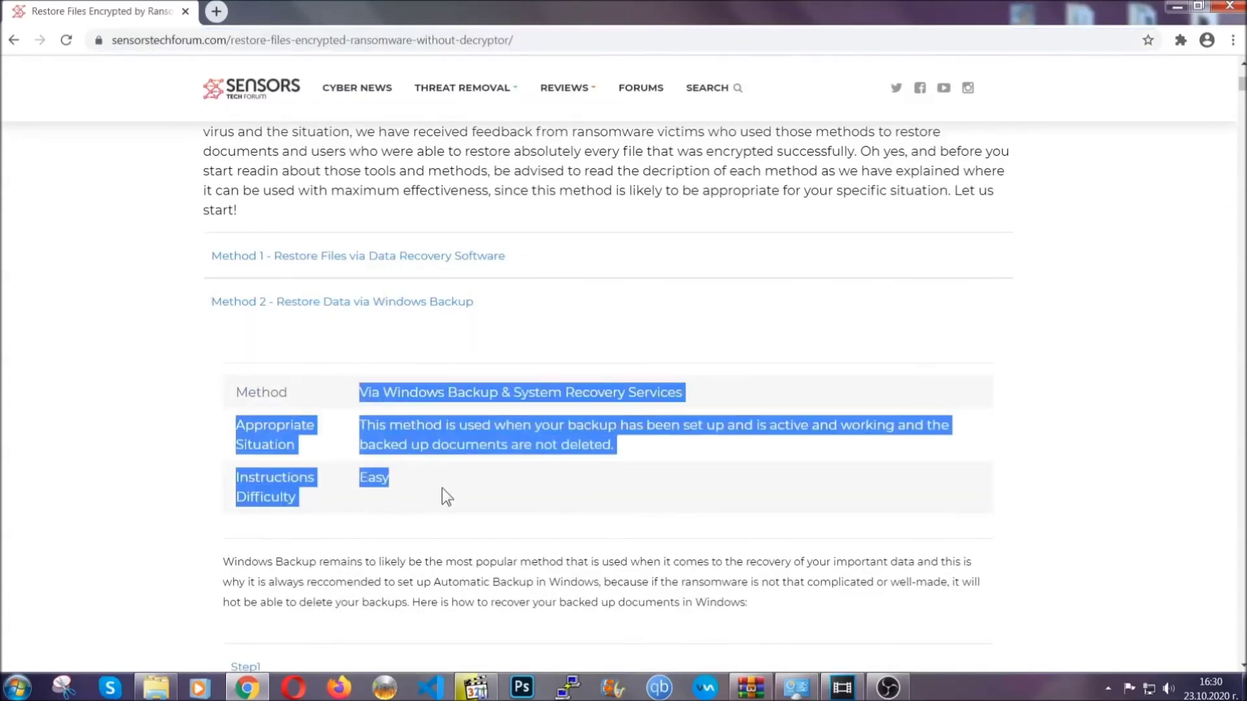
click(441, 488)
scroll(445, 484, down, 4)
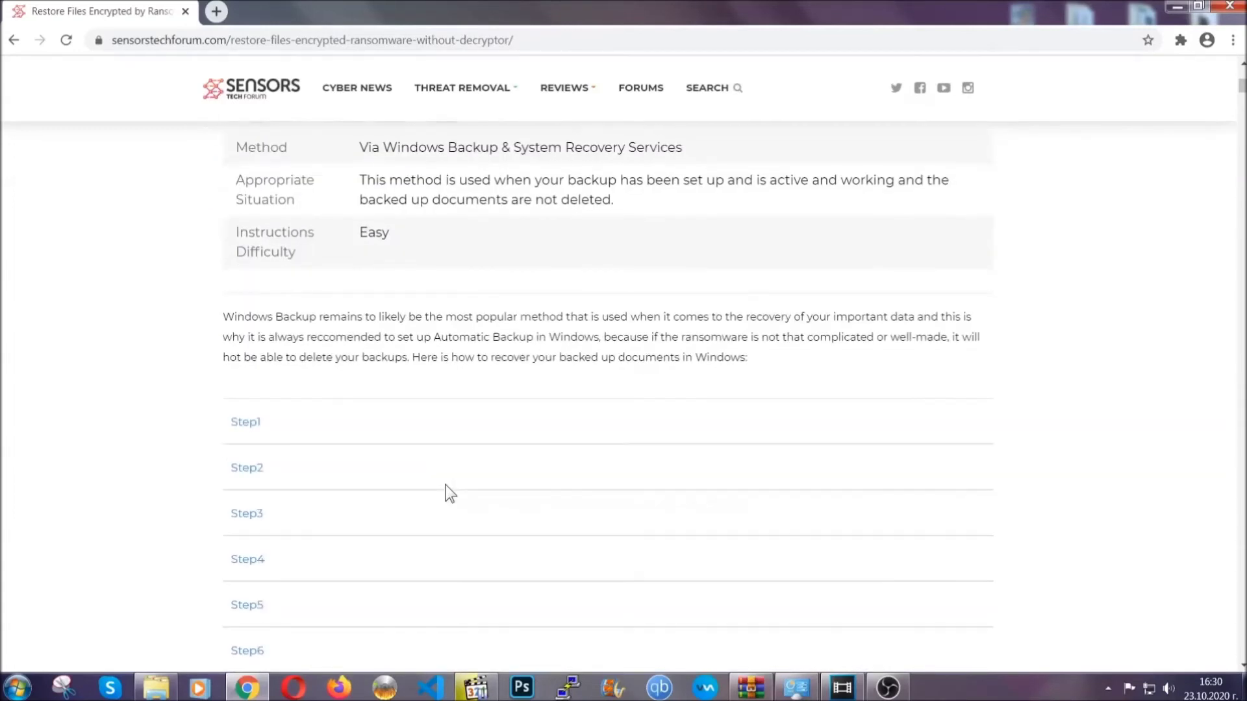
scroll(446, 485, down, 1)
Step: Expand Step1, Step2 and Step3 of the Windows Backup method, including the Settings screenshot
click(256, 340)
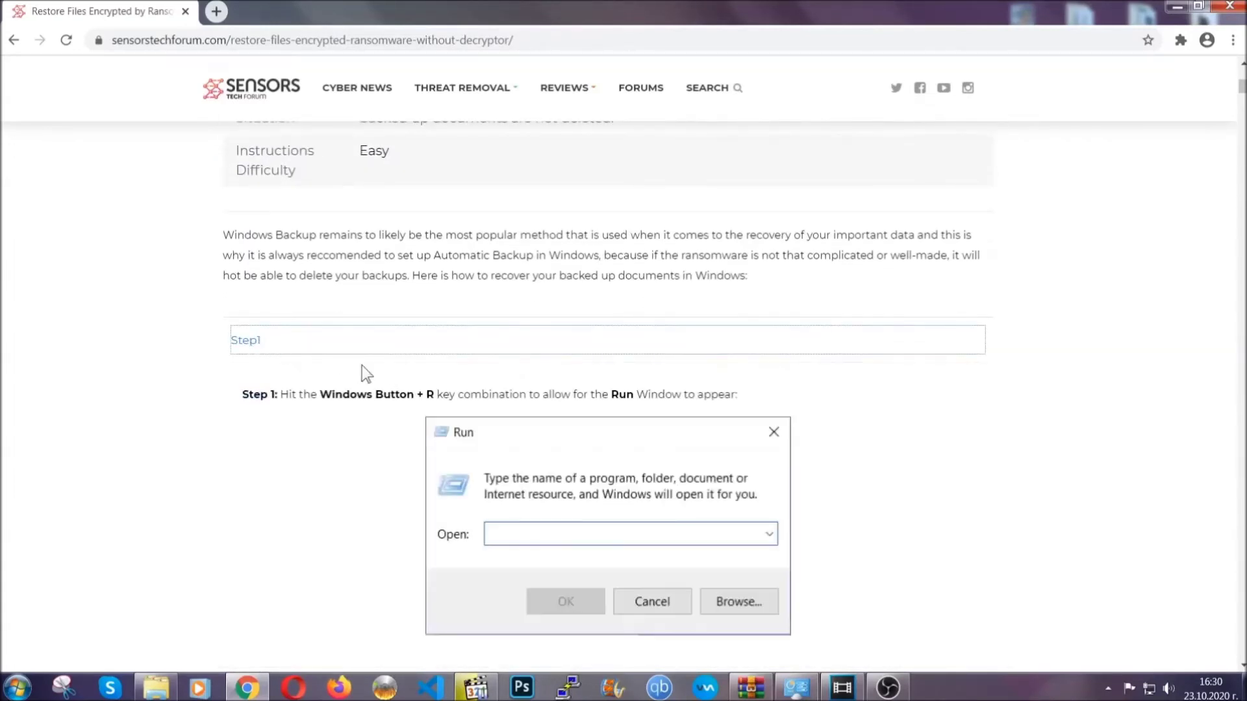
scroll(585, 406, down, 4)
click(292, 409)
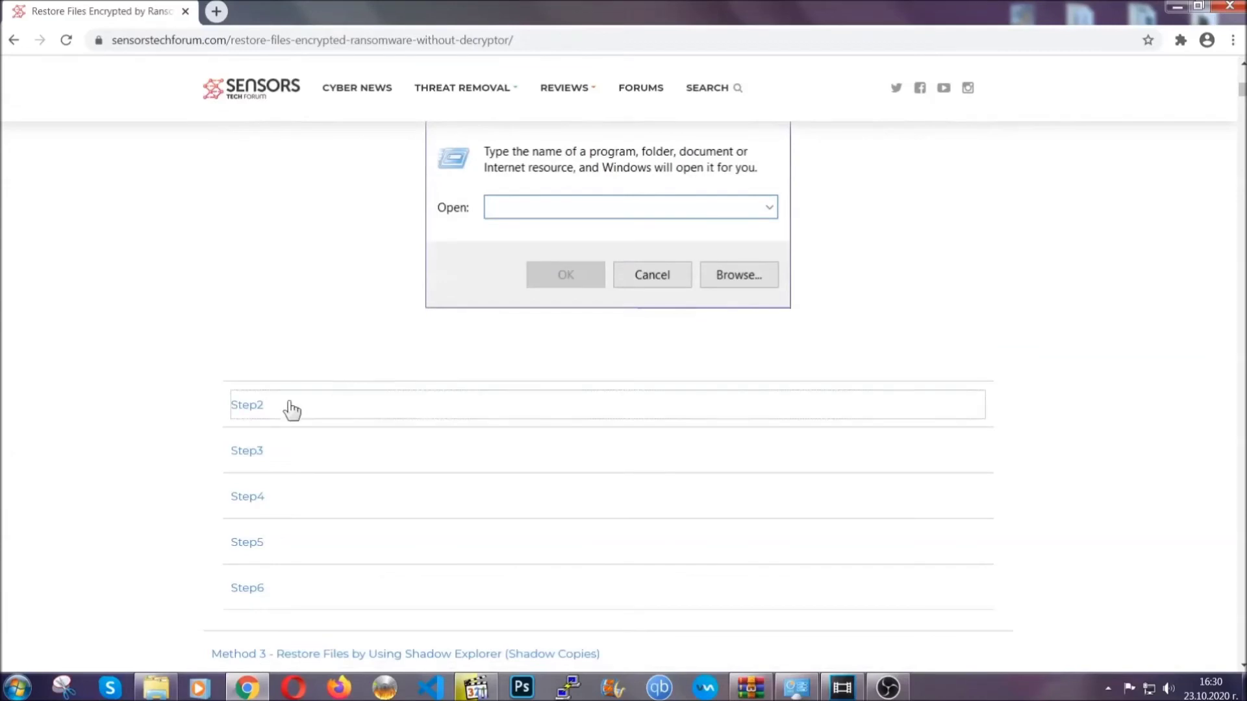
scroll(520, 411, down, 4)
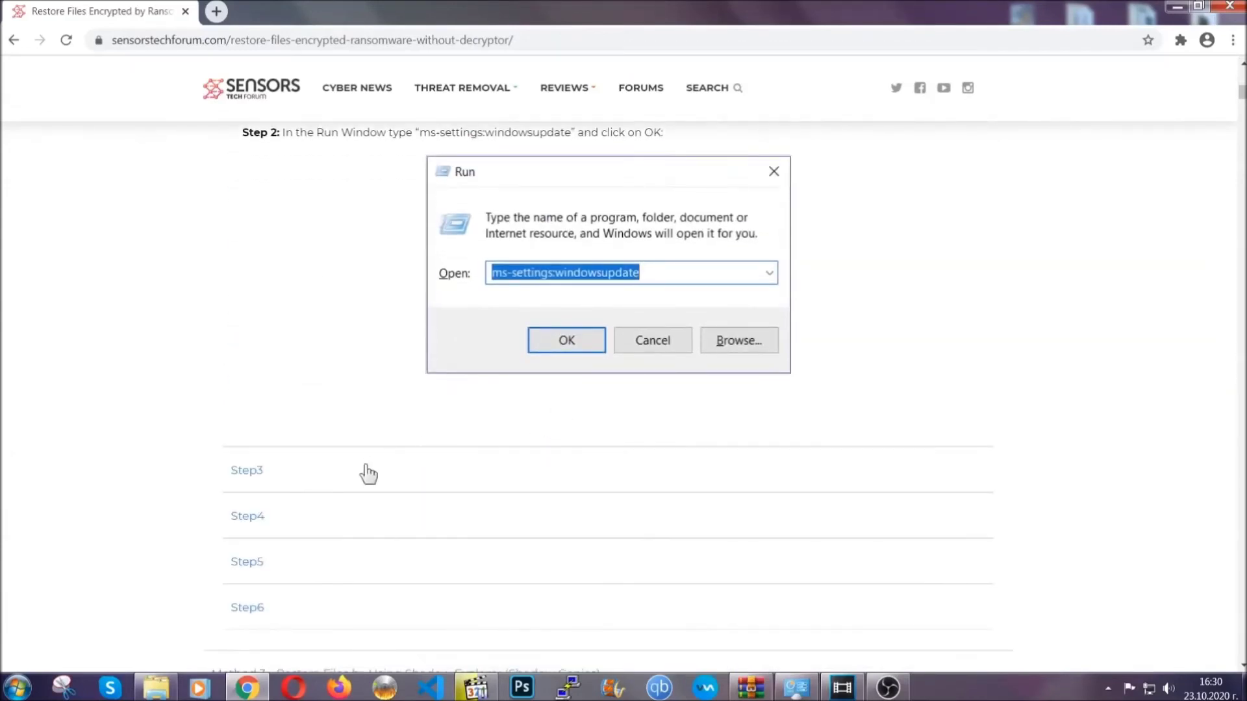
click(368, 471)
scroll(551, 446, down, 3)
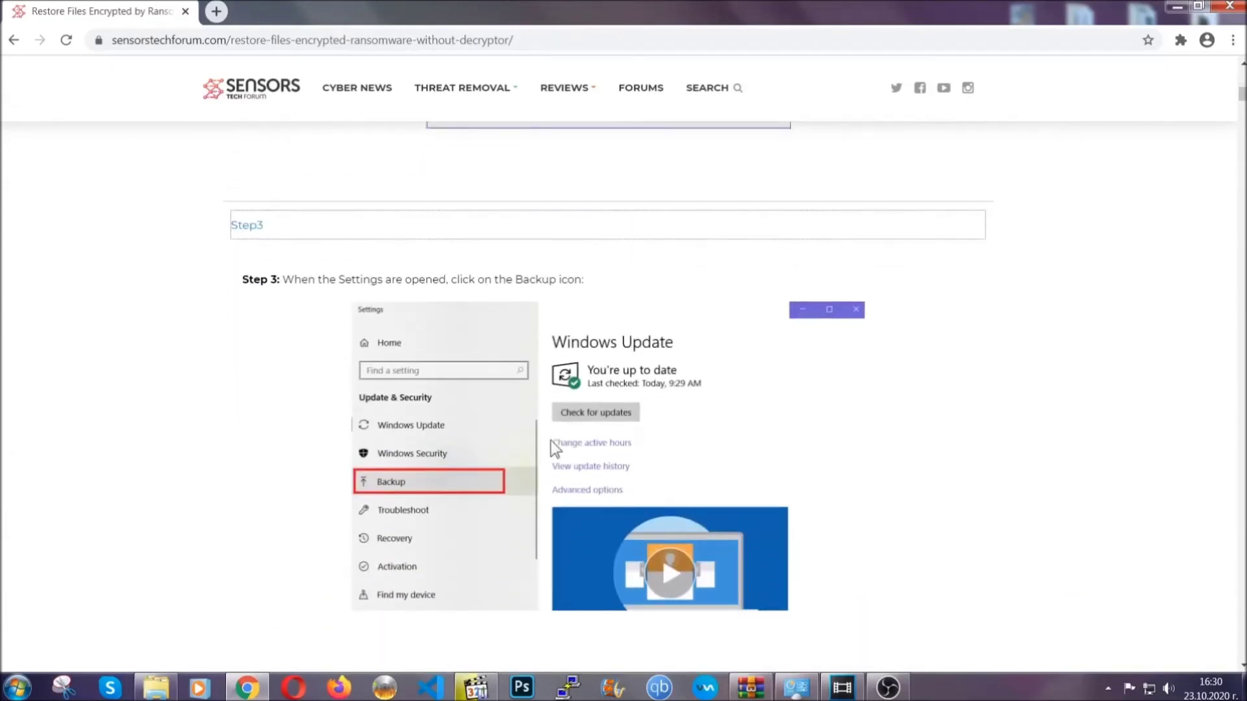
scroll(551, 440, down, 1)
scroll(548, 443, down, 3)
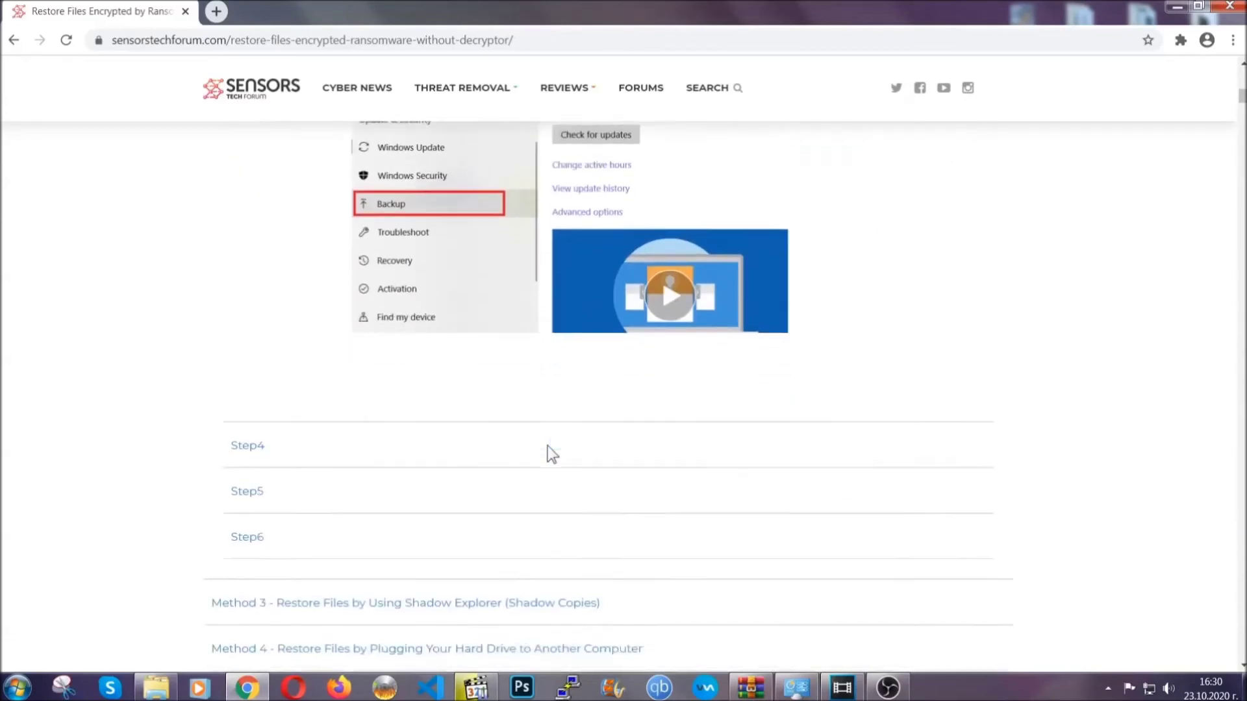
scroll(548, 446, down, 8)
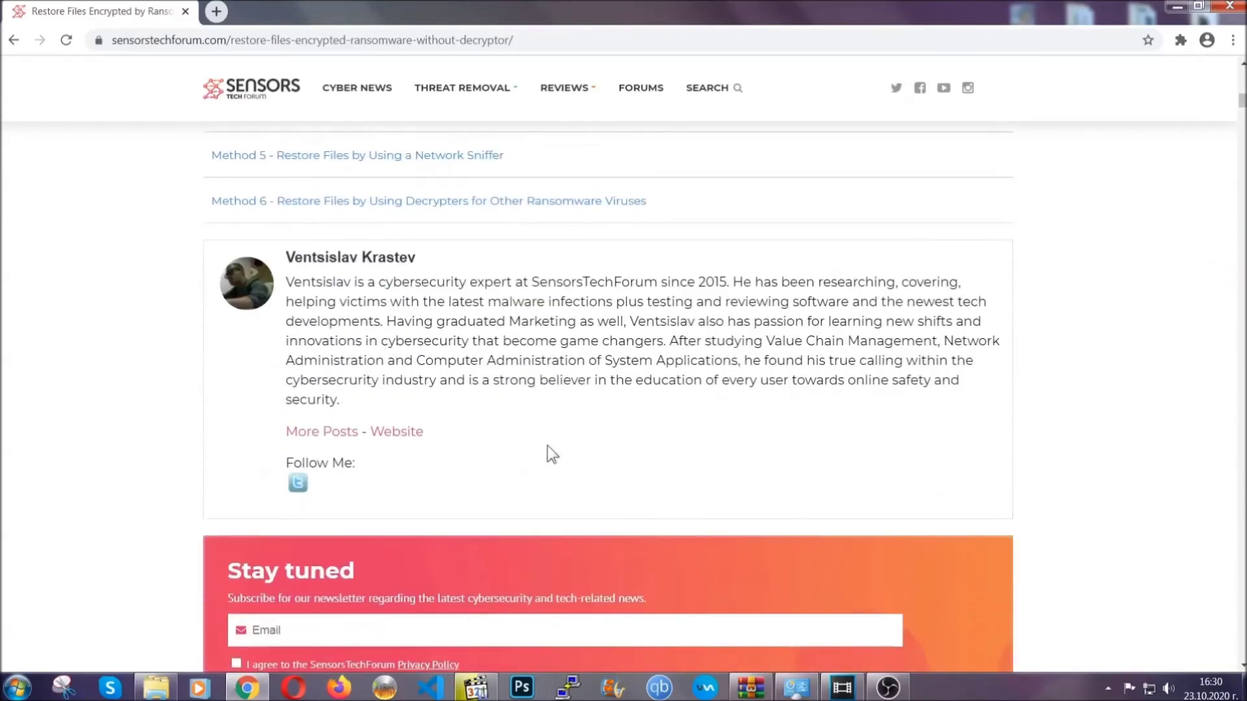
Step: Return toward the top of the article and minimize Chrome to reveal the desktop
scroll(548, 446, up, 20)
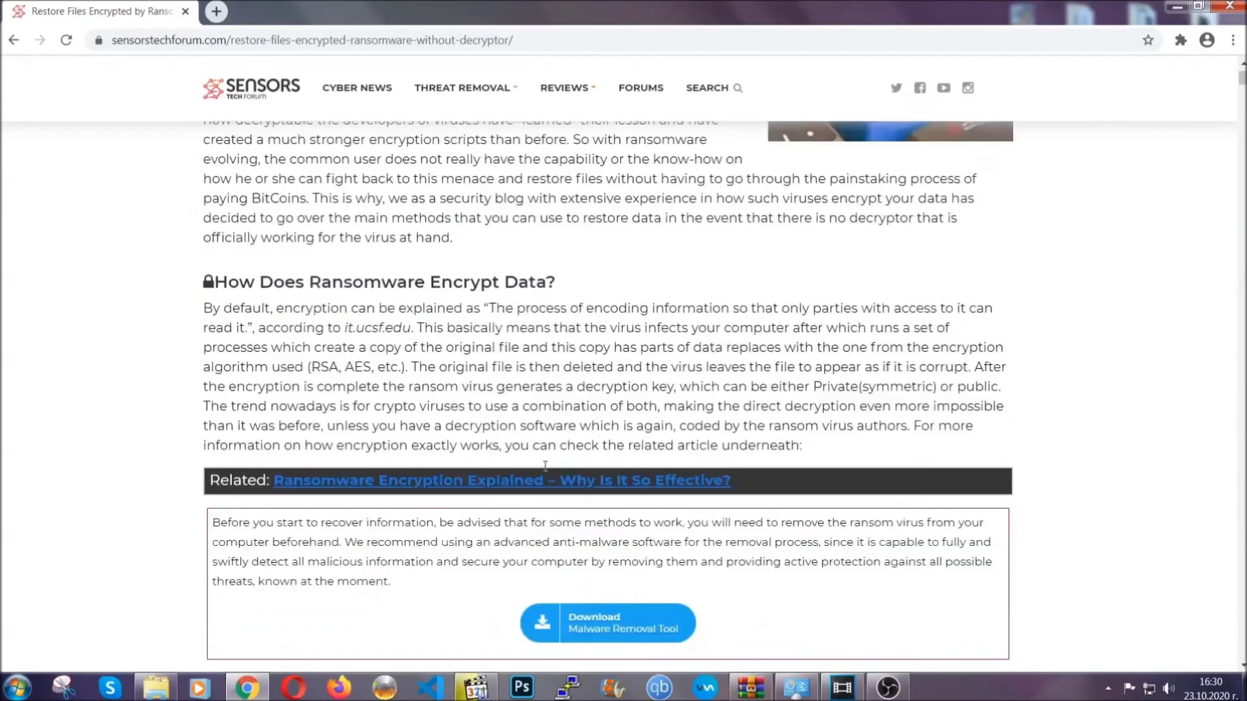
scroll(544, 465, up, 5)
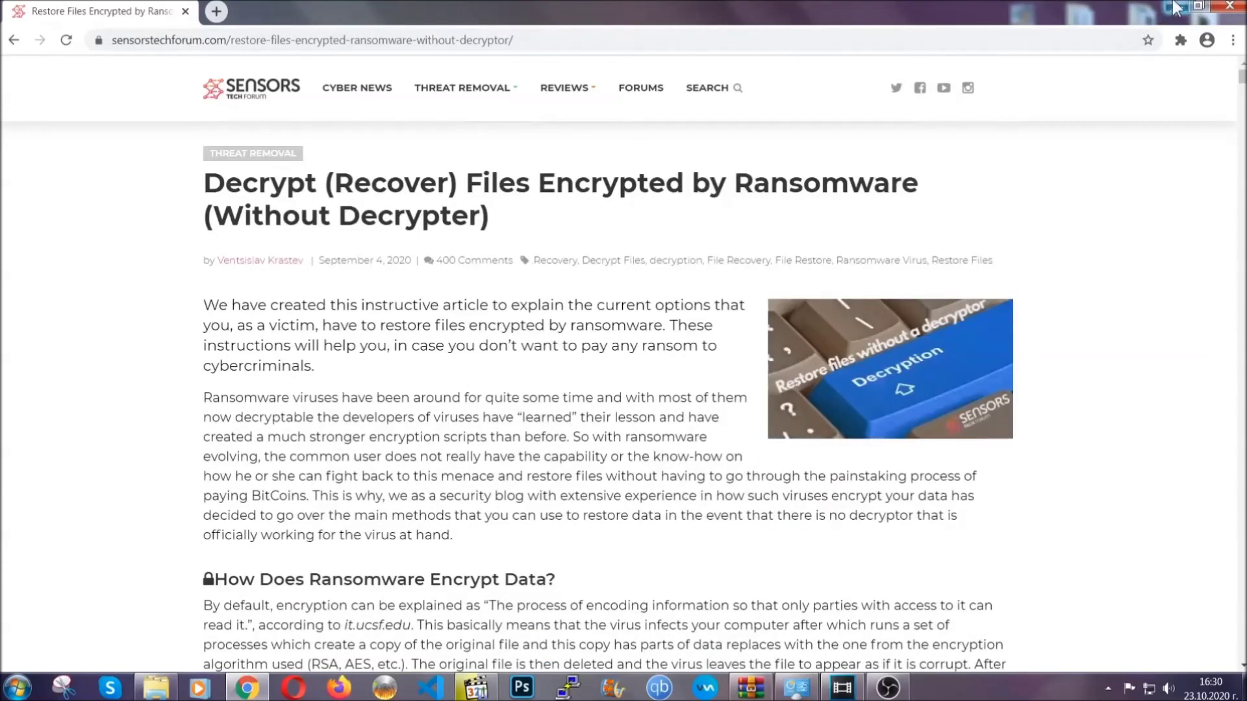
click(1174, 5)
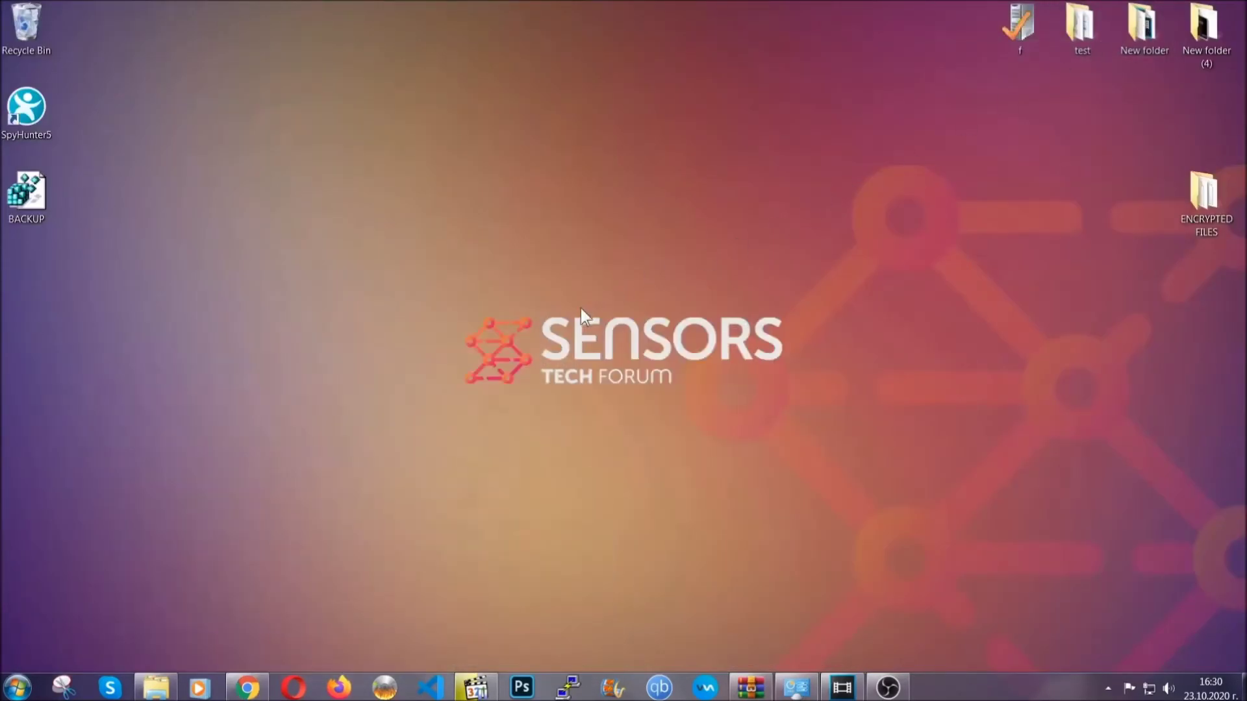